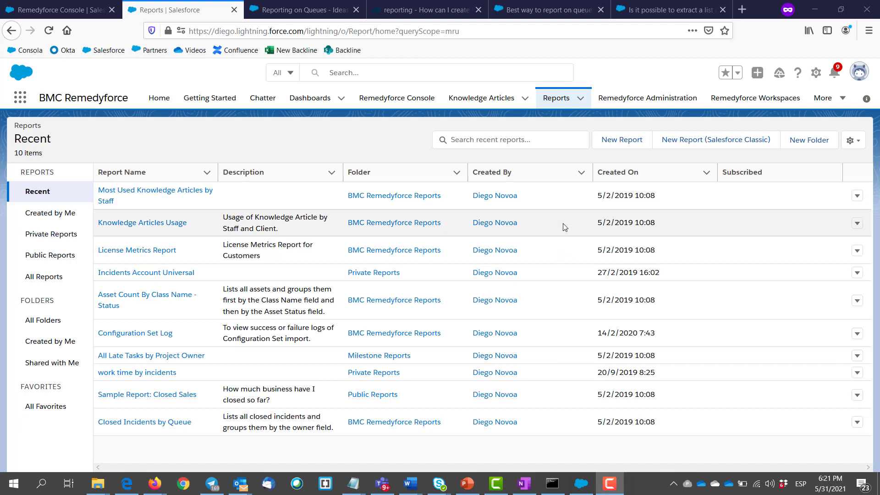
Step: Start a new report, enter 'queue', then abandon it and return to Reports
{"action": "left_click", "coordinate": [622, 141]}
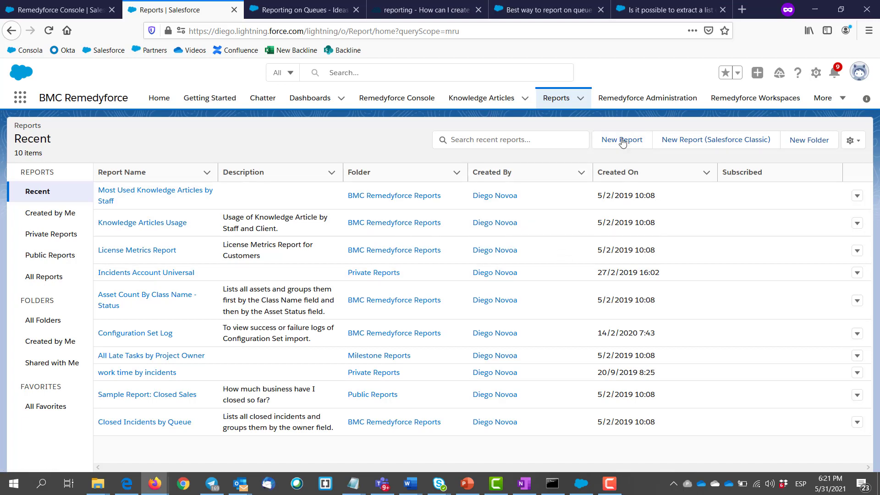
{"action": "left_click", "coordinate": [623, 141]}
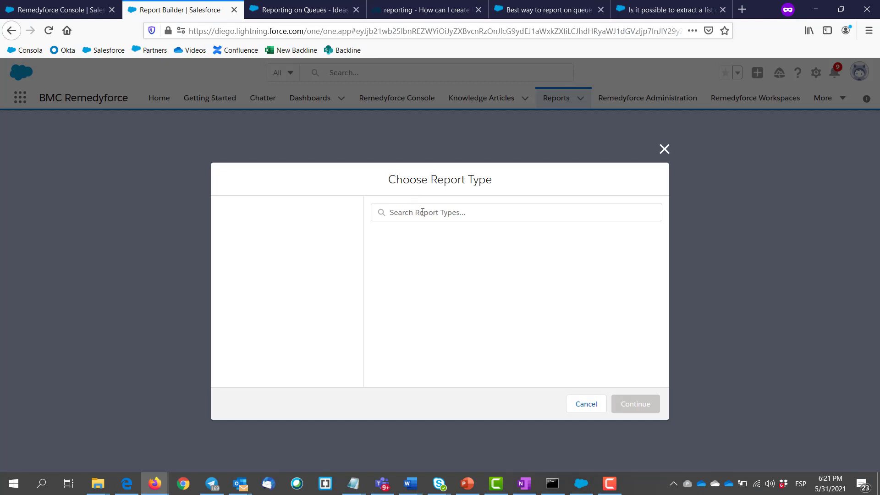
{"action": "type", "text": "queue"}
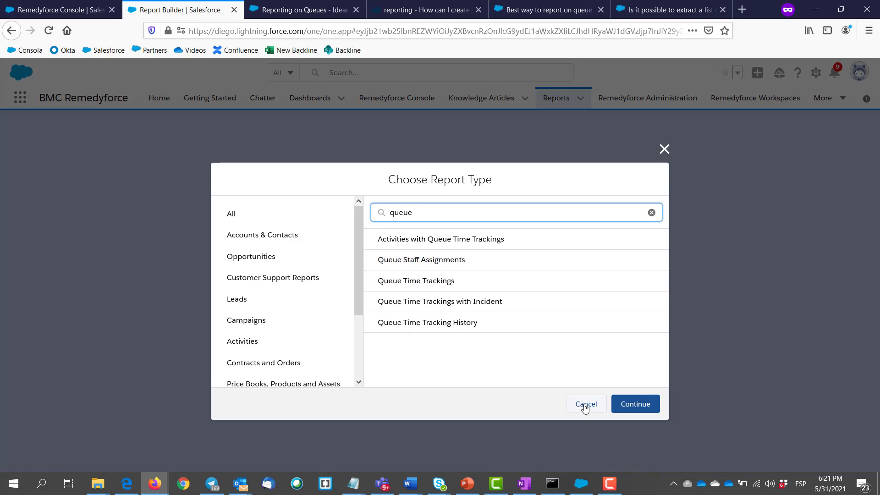
{"action": "left_click", "coordinate": [586, 404]}
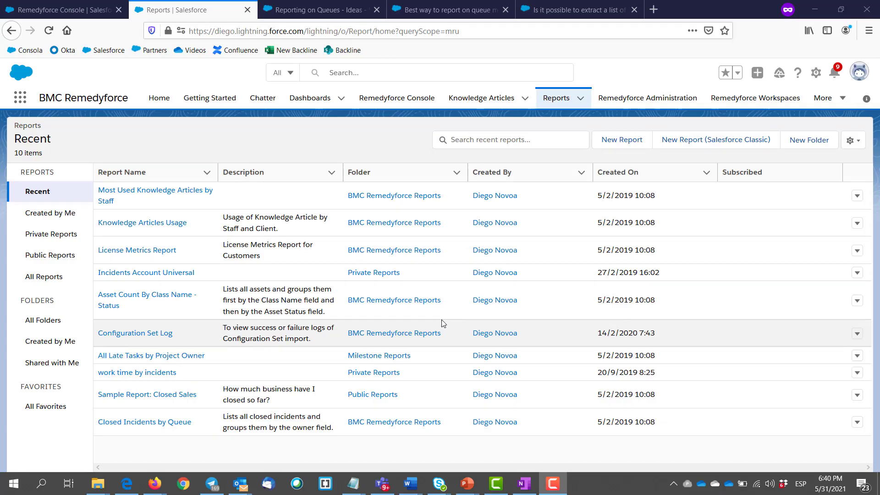
Step: Launch Dataloader 45.0.0 from Windows Start search using 'dat'
{"action": "key", "text": "super"}
{"action": "type", "text": "dat"}
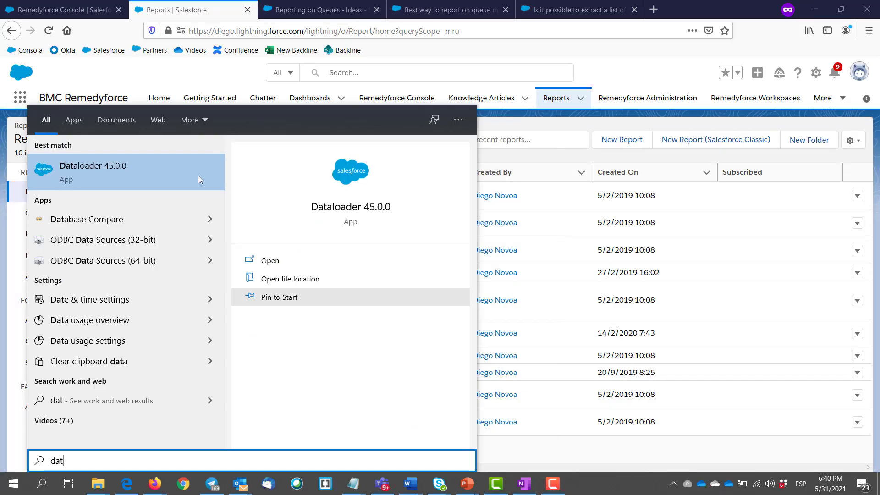
{"action": "left_click", "coordinate": [147, 167]}
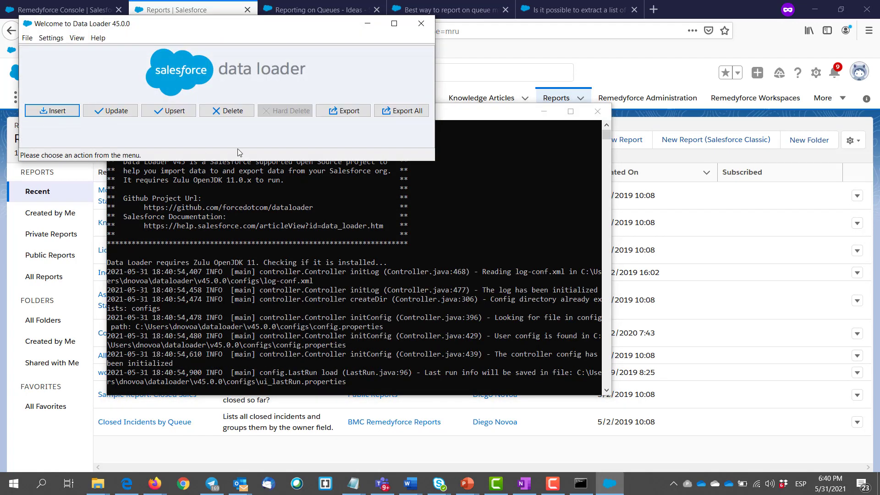
Step: Start an export, log in with password authentication, and advance to Step 2 object selection
{"action": "left_click", "coordinate": [342, 115]}
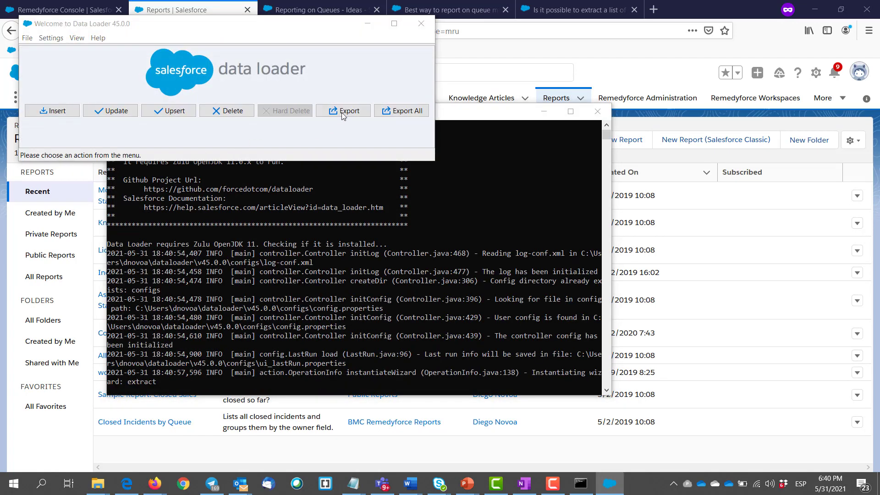
{"action": "left_click", "coordinate": [182, 163]}
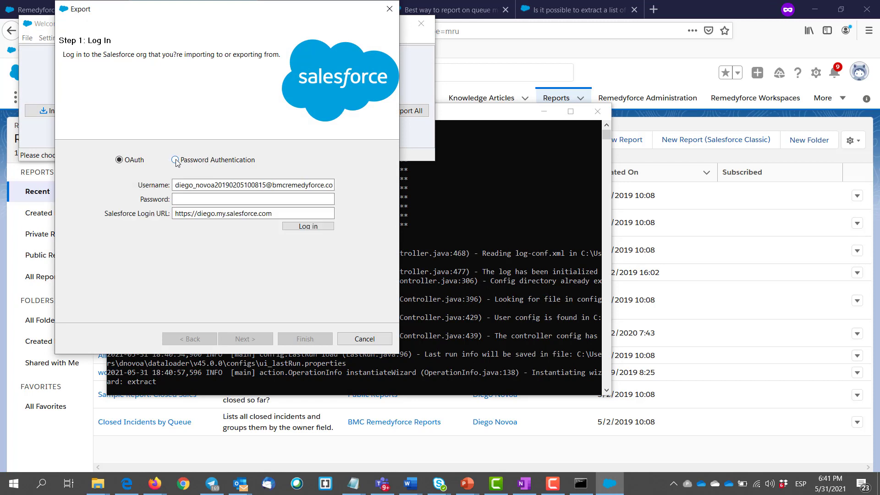
{"action": "left_click", "coordinate": [203, 200]}
{"action": "type", "text": "••••••••••"}
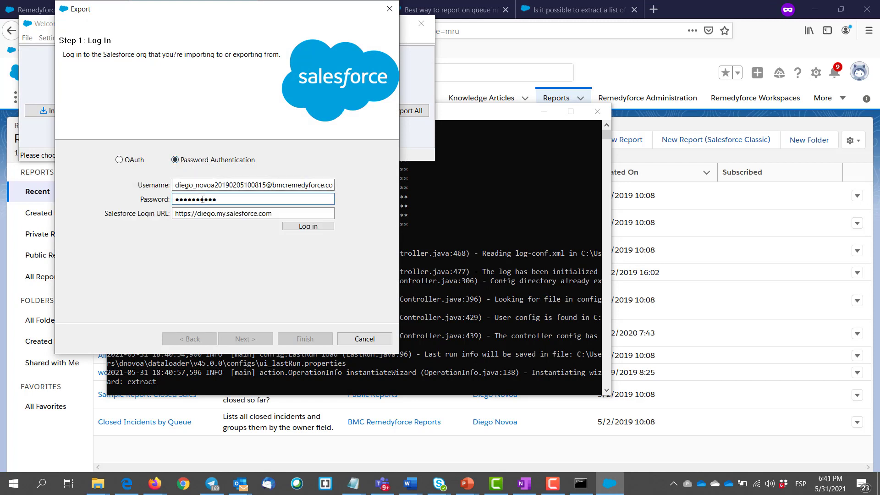
{"action": "left_click", "coordinate": [308, 229]}
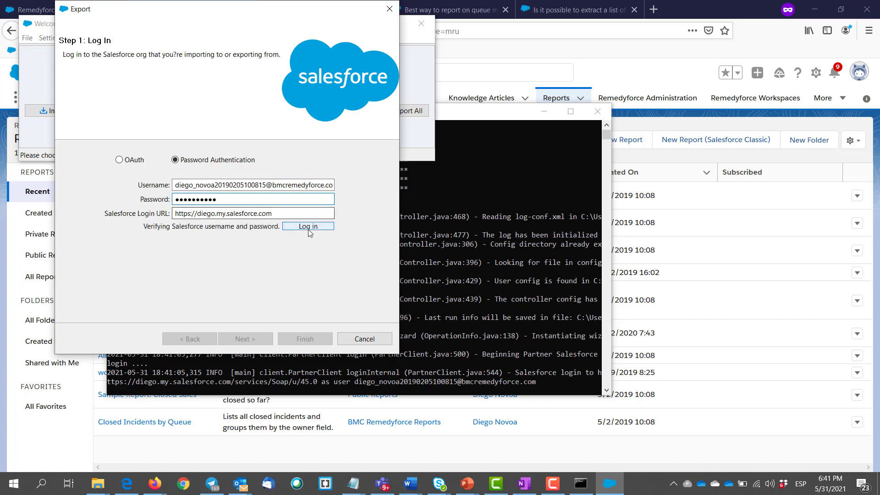
{"action": "left_click", "coordinate": [252, 340]}
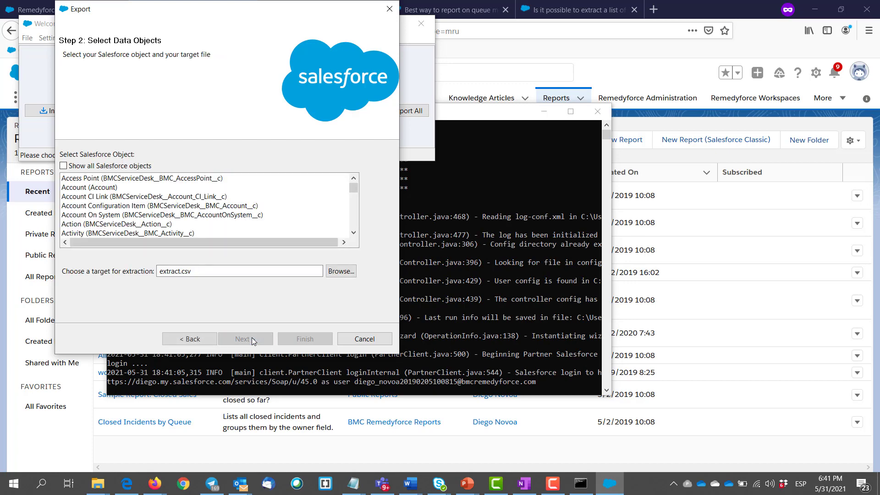
Step: Show all objects, choose Group (Group), and name the target file Queue.csv
{"action": "left_click", "coordinate": [63, 166]}
{"action": "left_click", "coordinate": [134, 207]}
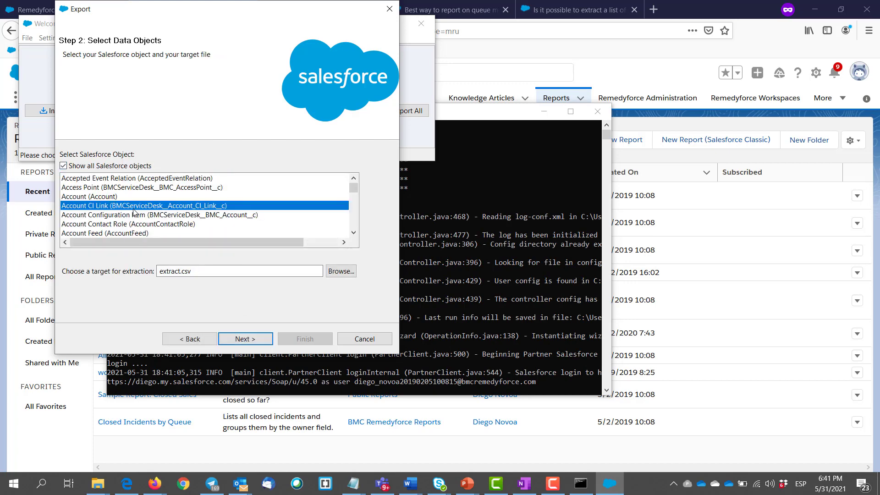
{"action": "key", "text": "g"}
{"action": "key", "text": "Down"}
{"action": "key", "text": "Down"}
{"action": "key", "text": "Down"}
{"action": "key", "text": "Down"}
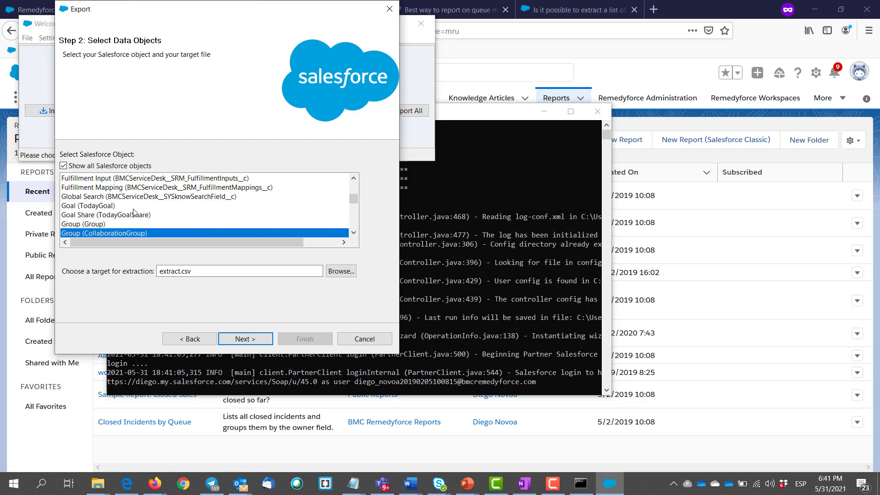
{"action": "key", "text": "Up"}
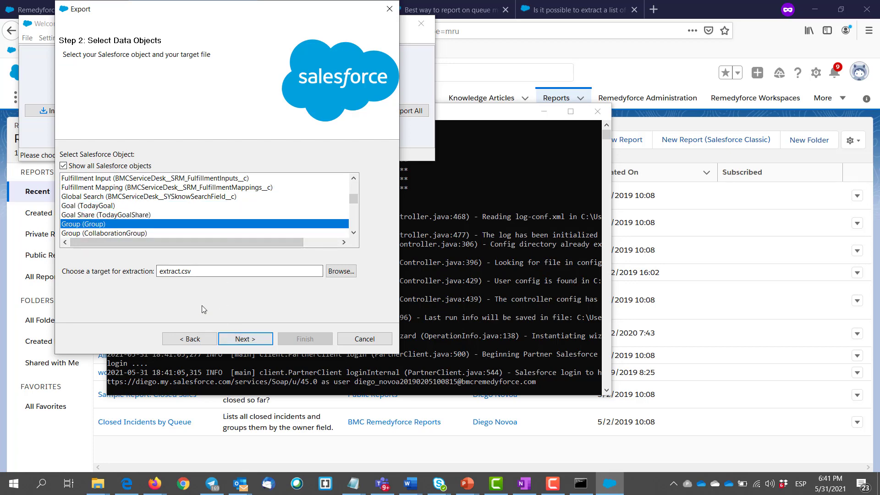
{"action": "left_click", "coordinate": [180, 271]}
{"action": "key", "text": "BackSpace"}
{"action": "key", "text": "BackSpace"}
{"action": "key", "text": "BackSpace"}
{"action": "key", "text": "BackSpace"}
{"action": "key", "text": "BackSpace"}
{"action": "key", "text": "BackSpace"}
{"action": "type", "text": "Queue"}
{"action": "left_click", "coordinate": [248, 339]}
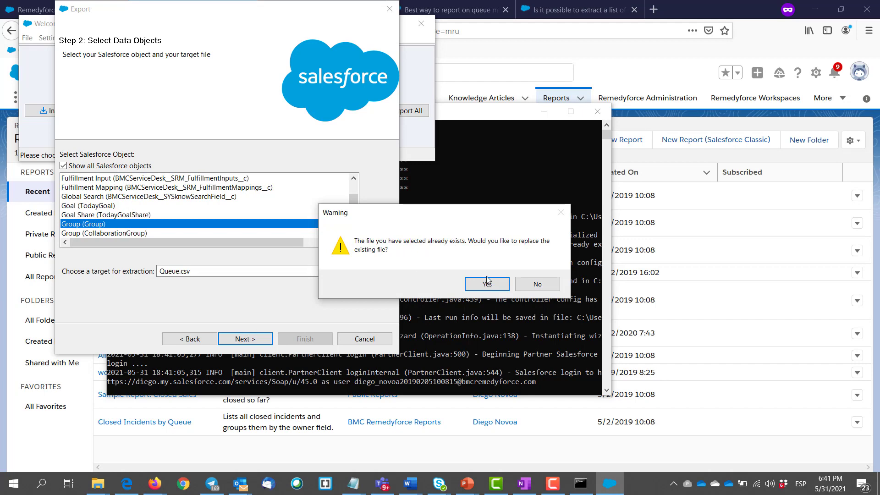
Step: Overwrite Queue.csv, select all fields, and add the condition Type equals 'Queue'
{"action": "left_click", "coordinate": [489, 284]}
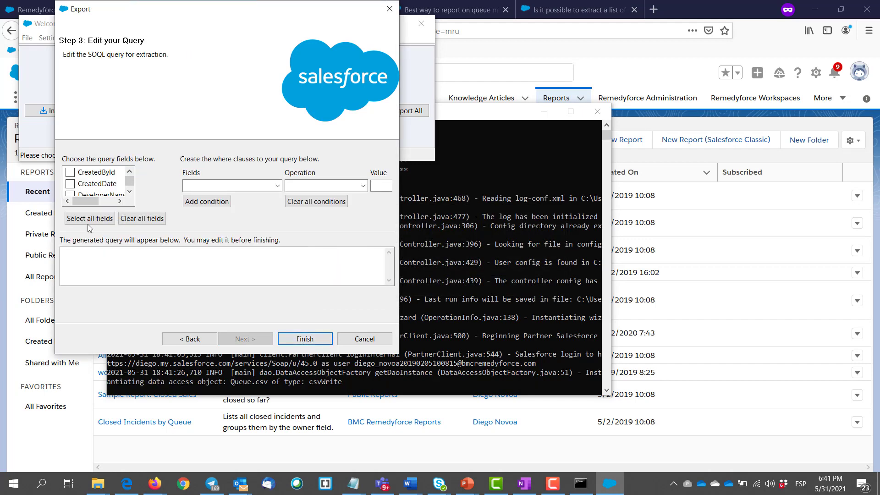
{"action": "left_click", "coordinate": [88, 220]}
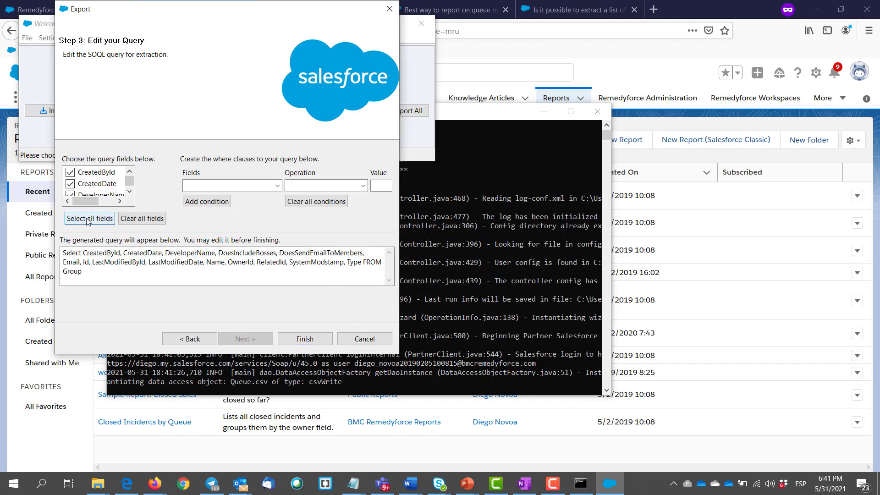
{"action": "left_click", "coordinate": [276, 187]}
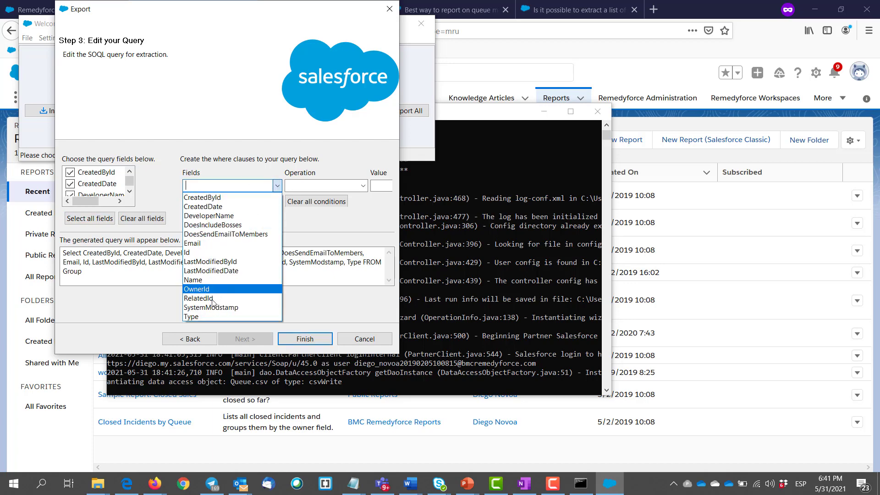
{"action": "left_click", "coordinate": [209, 317]}
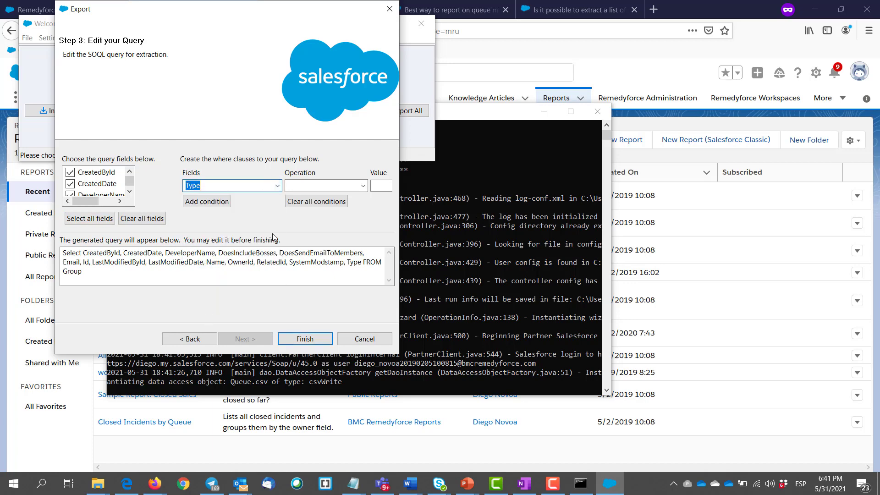
{"action": "left_click", "coordinate": [356, 187]}
{"action": "left_click", "coordinate": [302, 196]}
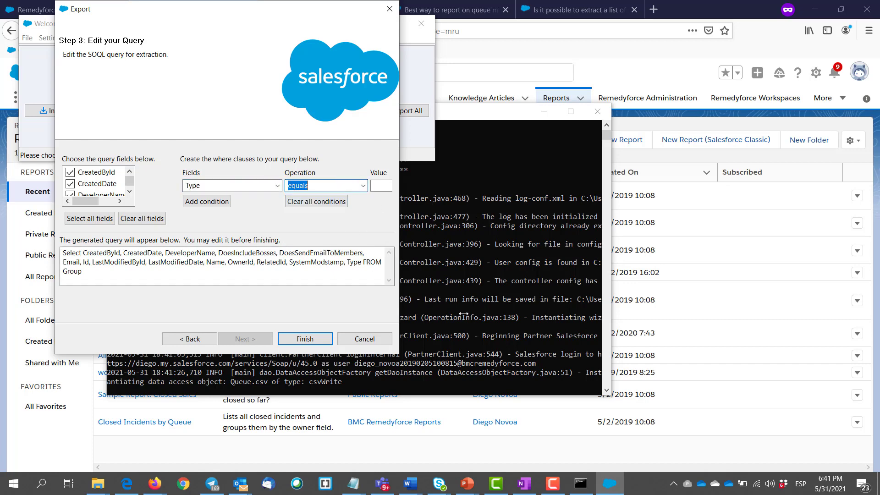
{"action": "left_click_drag", "start_coordinate": [477, 312], "coordinate": [511, 312]}
{"action": "left_click", "coordinate": [393, 185]}
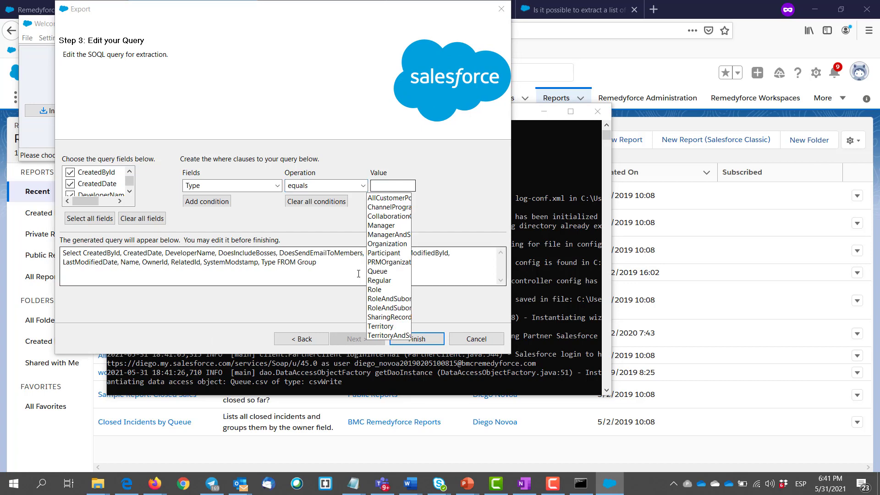
{"action": "left_click", "coordinate": [378, 271]}
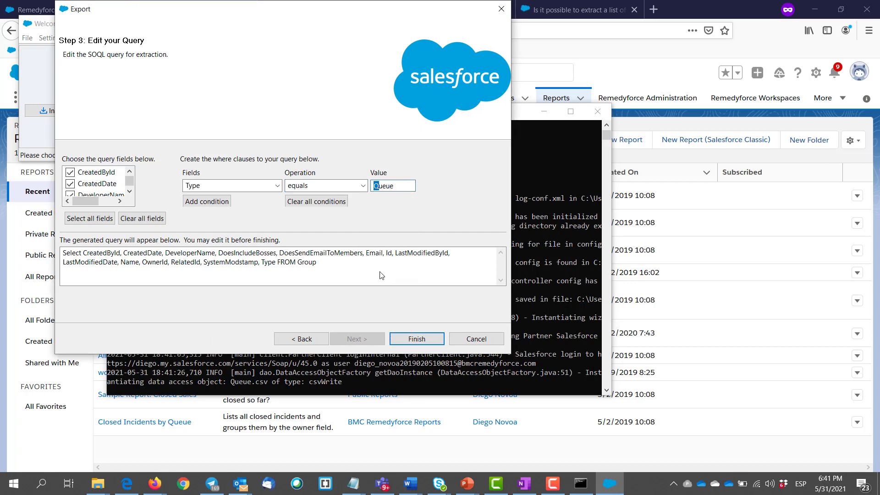
{"action": "left_click", "coordinate": [216, 204]}
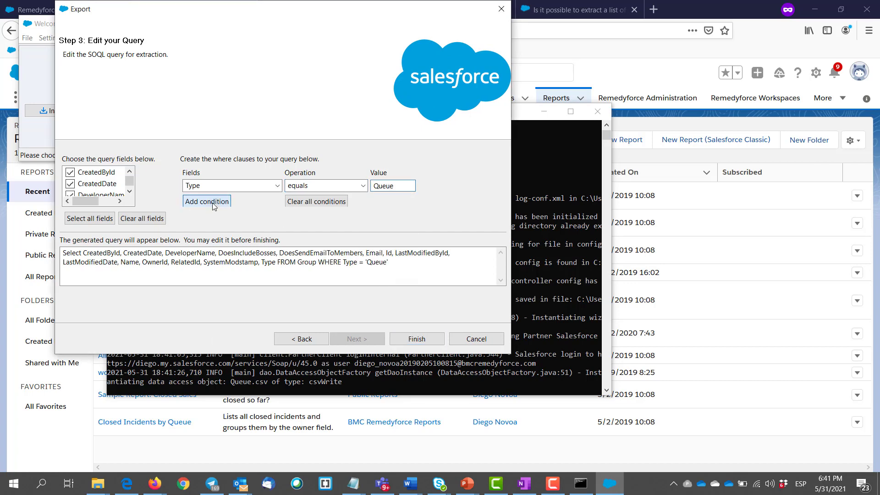
Step: Run the export and dismiss the 32-record success summary
{"action": "left_click", "coordinate": [412, 341]}
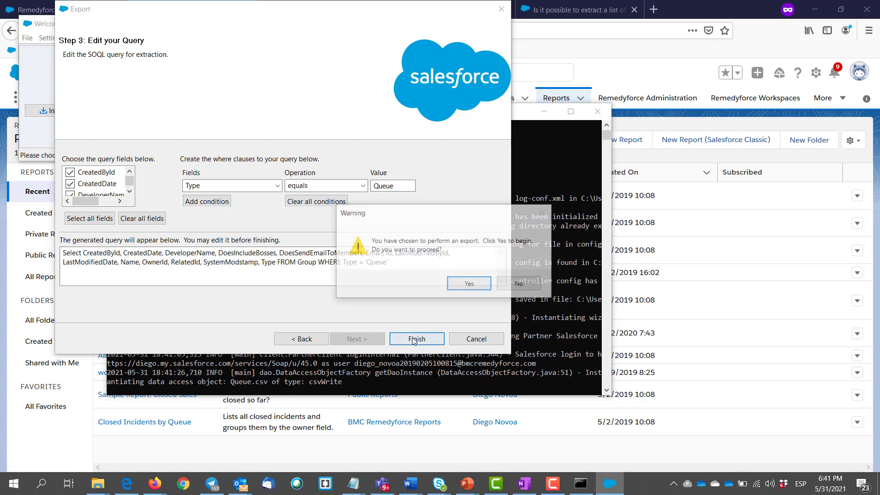
{"action": "left_click", "coordinate": [463, 284]}
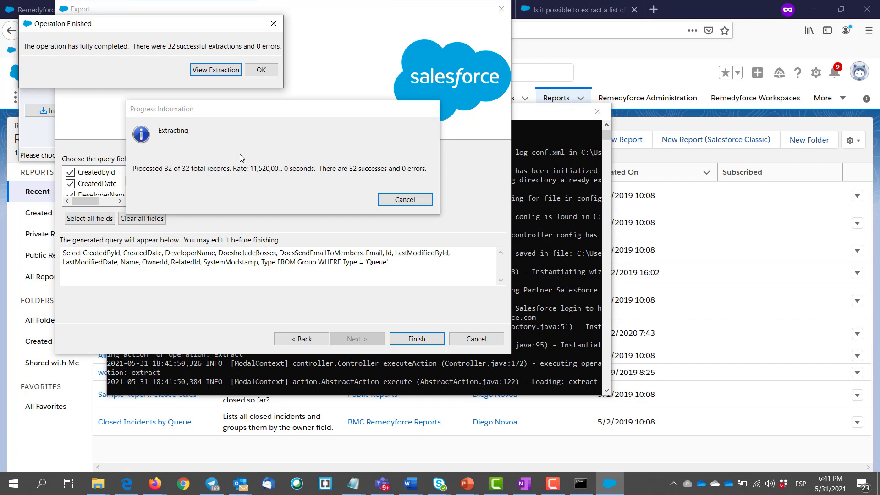
{"action": "left_click", "coordinate": [262, 70]}
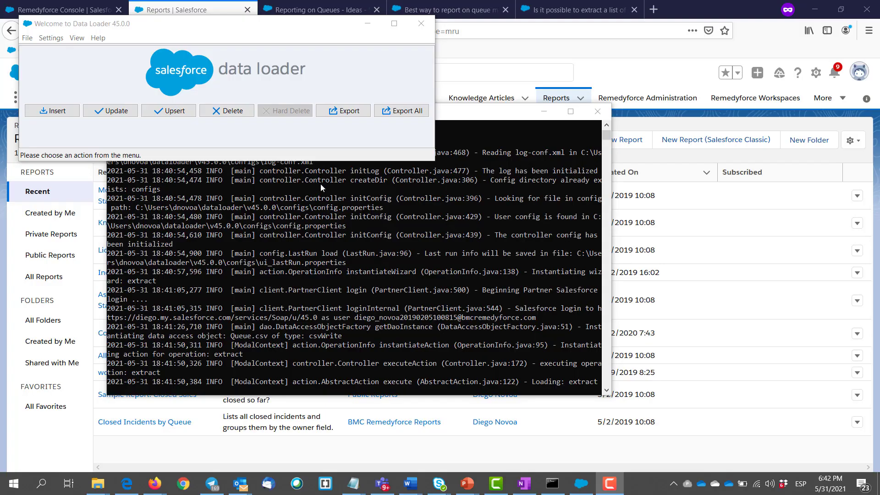
Step: Start a second export of Group Member (GroupMember) with target file members.csv
{"action": "left_click", "coordinate": [353, 111]}
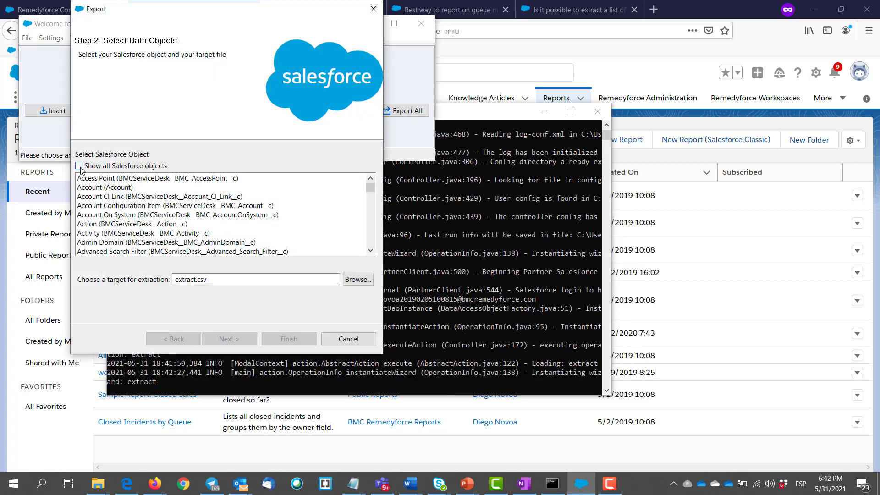
{"action": "left_click", "coordinate": [80, 167]}
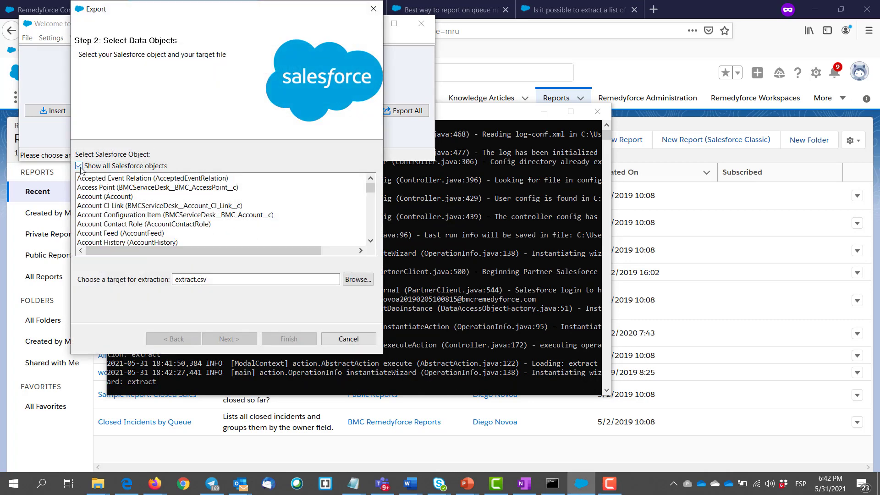
{"action": "left_click", "coordinate": [170, 215]}
{"action": "key", "text": "g"}
{"action": "key", "text": "g"}
{"action": "key", "text": "g"}
{"action": "key", "text": "g"}
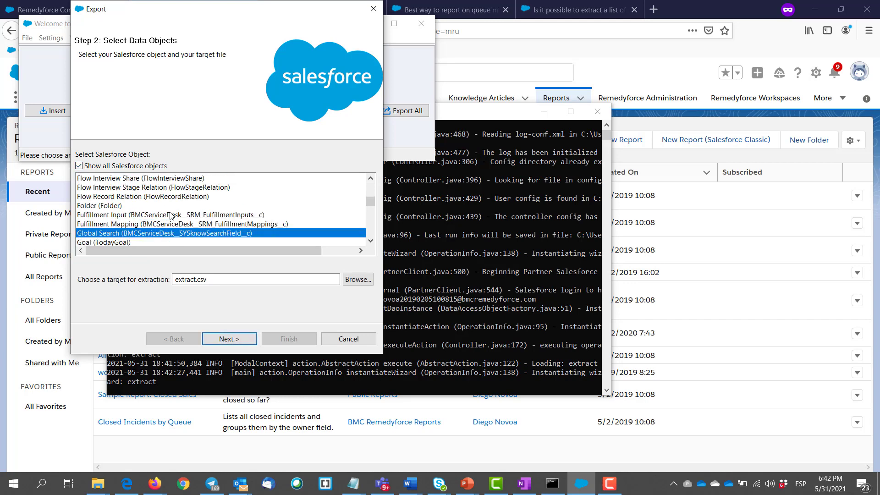
{"action": "key", "text": "g"}
{"action": "key", "text": "g"}
{"action": "key", "text": "g"}
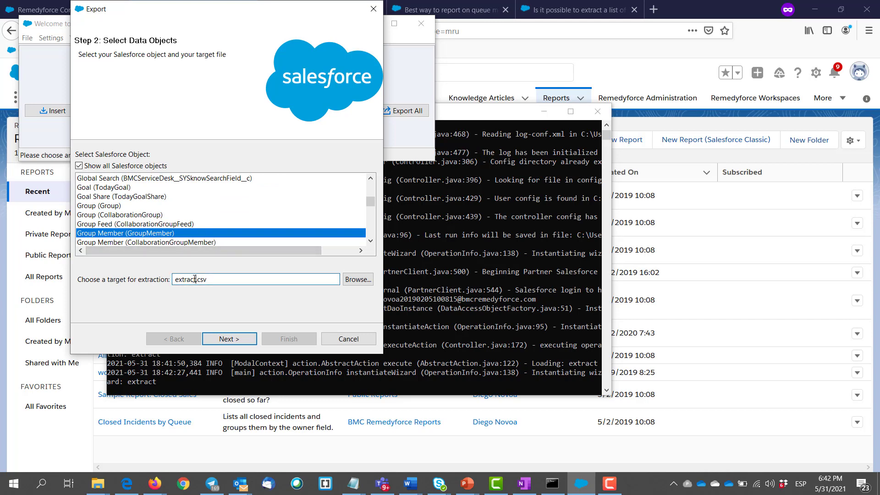
{"action": "left_click", "coordinate": [195, 279]}
{"action": "key", "text": "BackSpace"}
{"action": "key", "text": "BackSpace"}
{"action": "key", "text": "BackSpace"}
{"action": "key", "text": "BackSpace"}
{"action": "key", "text": "BackSpace"}
{"action": "key", "text": "BackSpace"}
{"action": "key", "text": "BackSpace"}
{"action": "type", "text": "members"}
Step: Select all GroupMember fields and run the export, extracting 81 records with 0 errors
{"action": "left_click", "coordinate": [227, 339]}
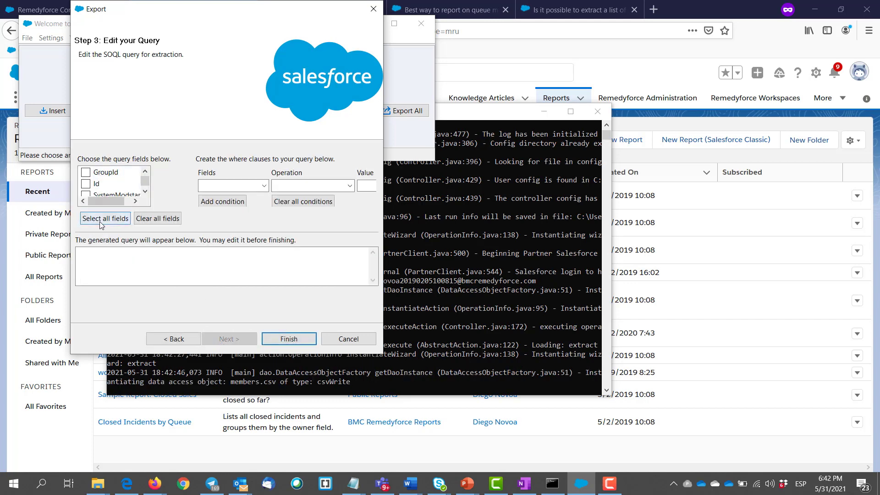
{"action": "left_click", "coordinate": [101, 219]}
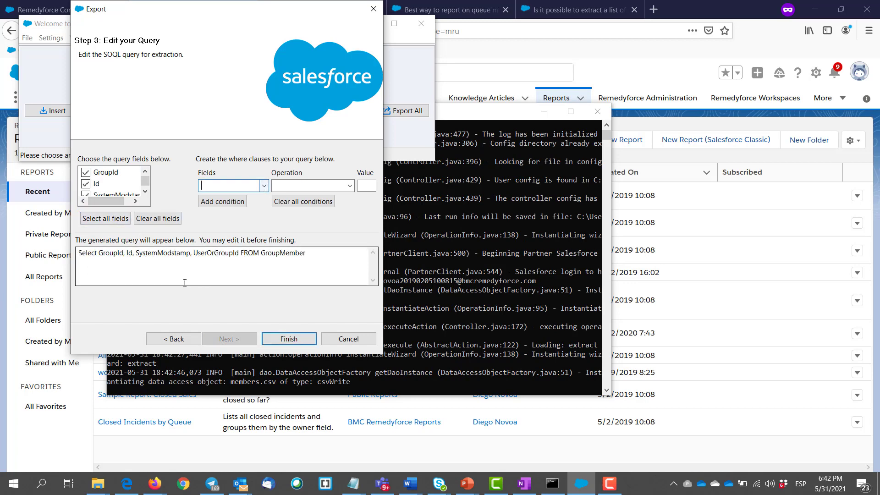
{"action": "left_click", "coordinate": [284, 339]}
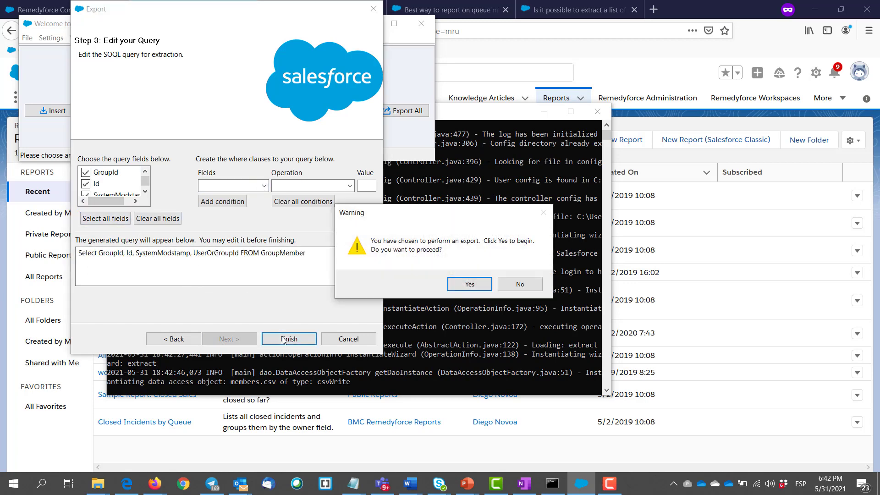
{"action": "left_click", "coordinate": [469, 284]}
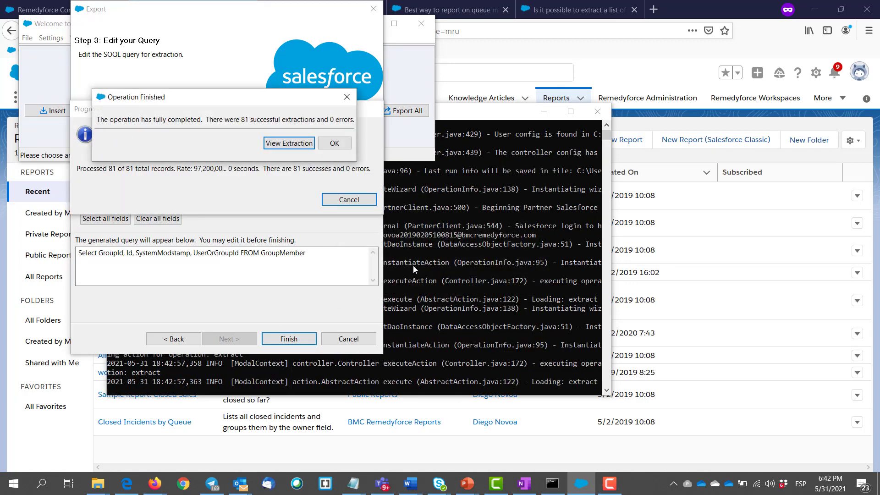
{"action": "left_click", "coordinate": [335, 144]}
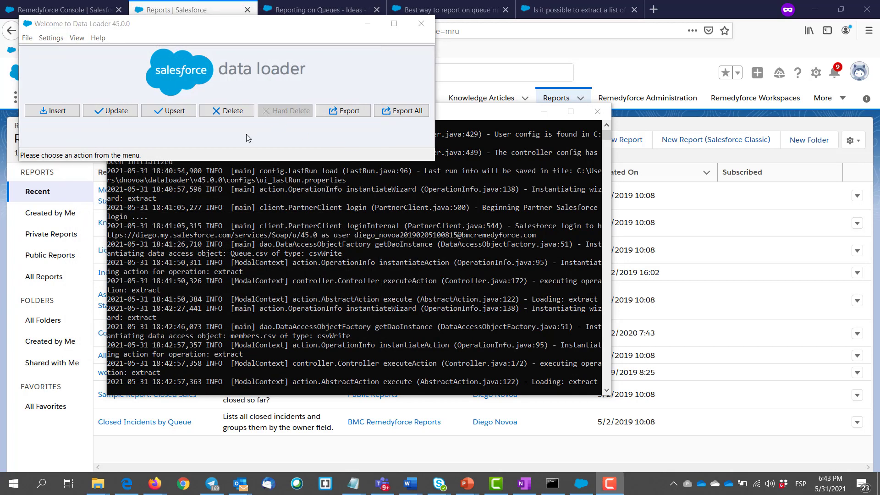
Step: Start a third export of User (User) into Users.csv and advance to the query step
{"action": "left_click", "coordinate": [344, 113]}
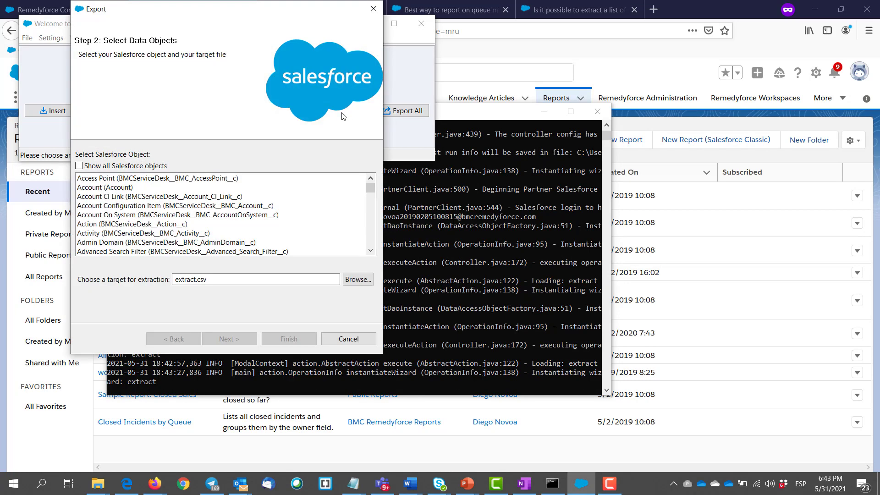
{"action": "left_click", "coordinate": [102, 188]}
{"action": "key", "text": "u"}
{"action": "key", "text": "Down"}
{"action": "key", "text": "Down"}
{"action": "left_click", "coordinate": [197, 280]}
{"action": "key", "text": "BackSpace"}
{"action": "key", "text": "BackSpace"}
{"action": "key", "text": "BackSpace"}
{"action": "key", "text": "BackSpace"}
{"action": "key", "text": "BackSpace"}
{"action": "key", "text": "BackSpace"}
{"action": "key", "text": "BackSpace"}
{"action": "key", "text": "BackSpace"}
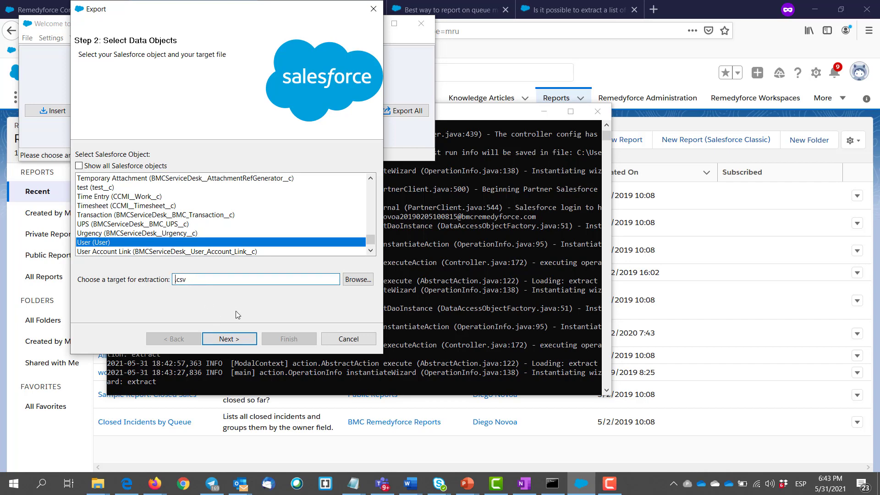
{"action": "type", "text": "Users"}
{"action": "left_click", "coordinate": [229, 341]}
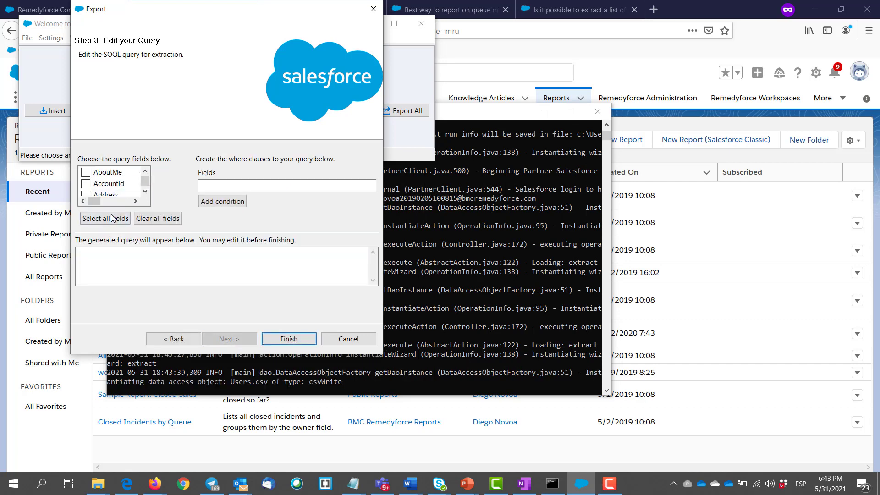
Step: Select all User fields and run the export, extracting 35 records with 0 errors
{"action": "left_click", "coordinate": [120, 222]}
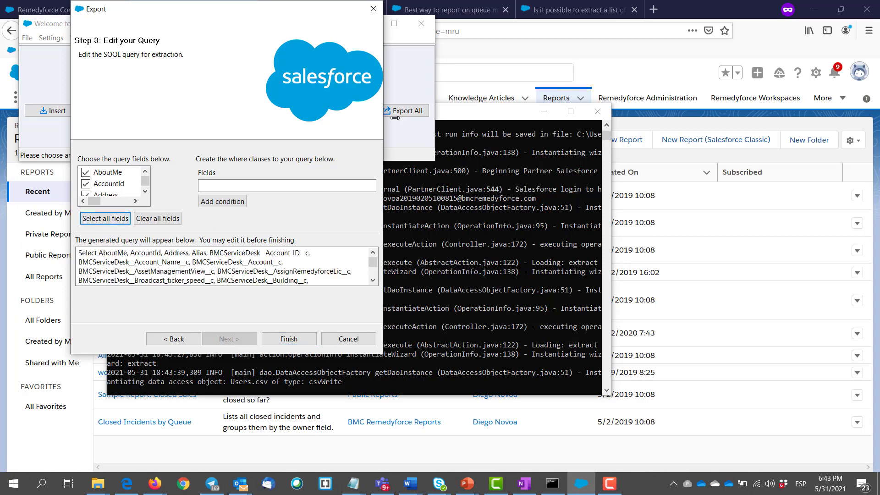
{"action": "left_click_drag", "start_coordinate": [446, 123], "coordinate": [581, 143]}
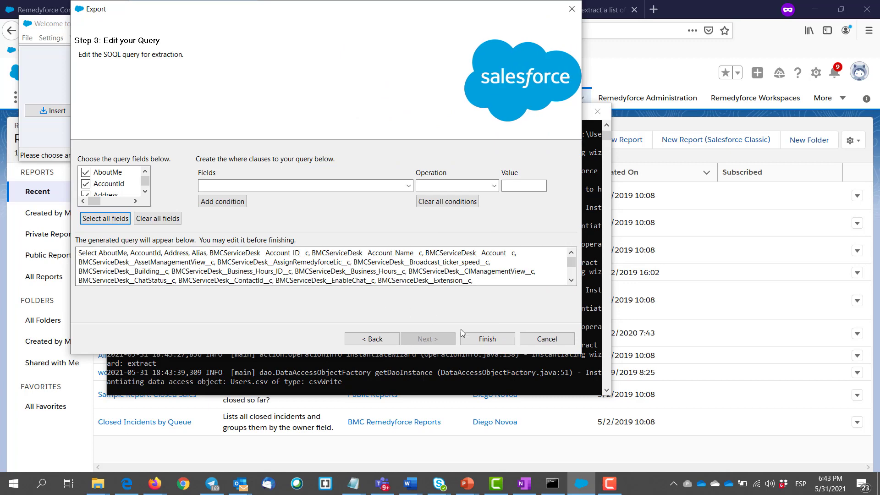
{"action": "left_click", "coordinate": [477, 339]}
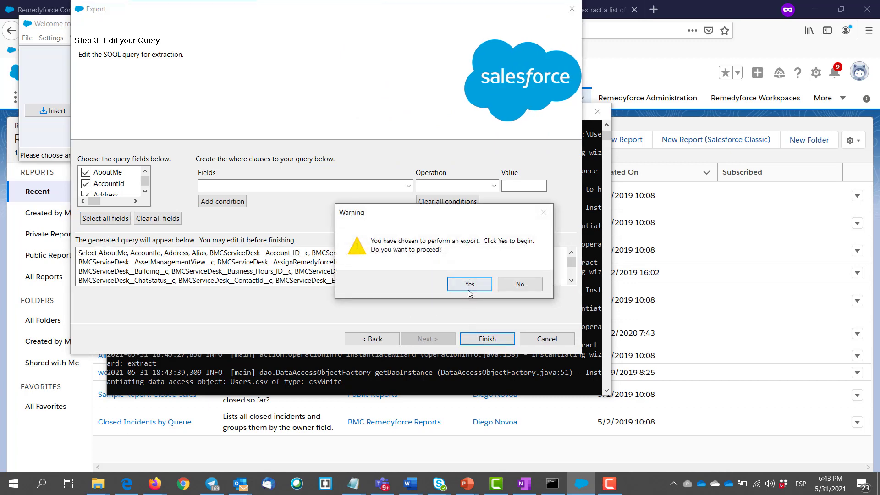
{"action": "left_click", "coordinate": [469, 284]}
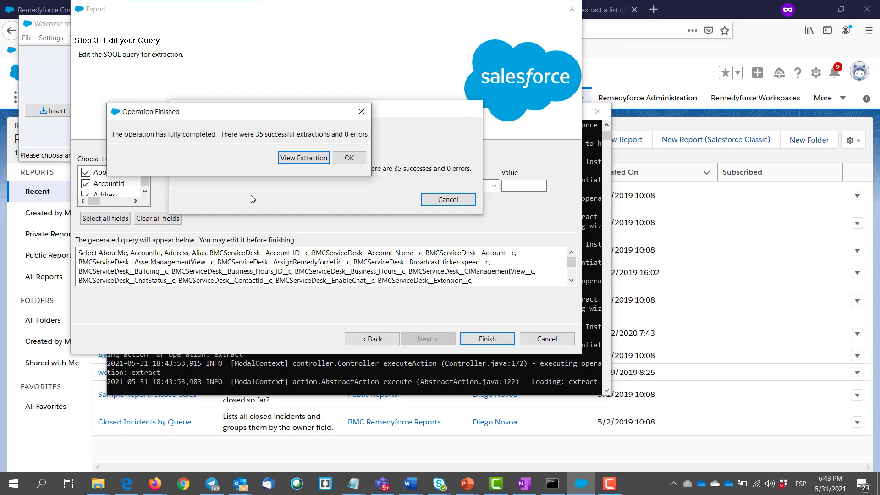
{"action": "left_click", "coordinate": [338, 160]}
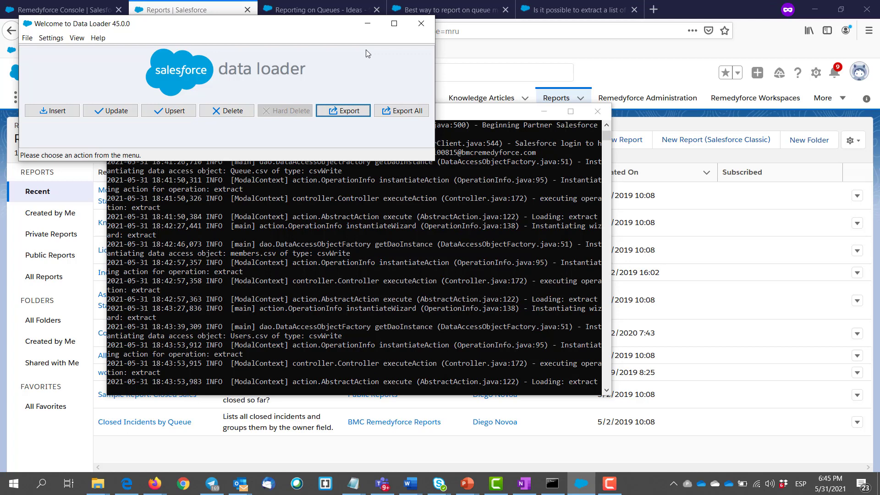
Step: Open the Users, Queue and members CSV exports in Excel via Windows search
{"action": "key", "text": "super"}
{"action": "type", "text": "user"}
{"action": "left_click", "coordinate": [104, 196]}
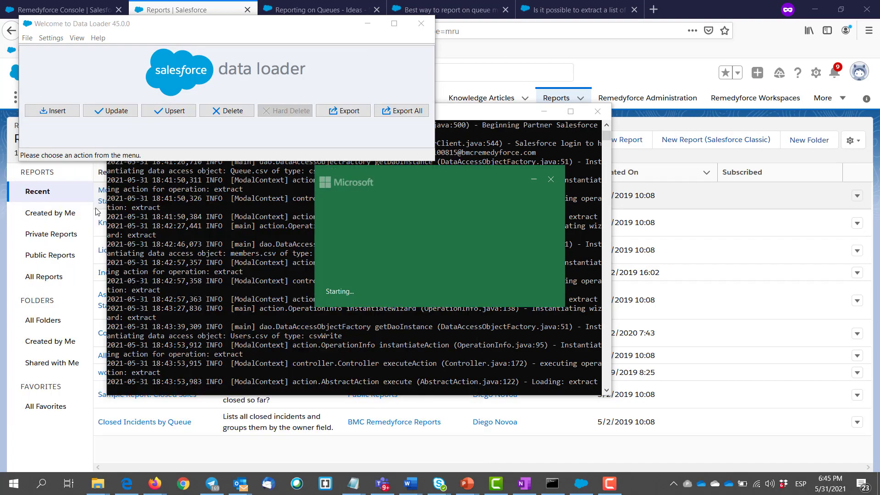
{"action": "key", "text": "super"}
{"action": "type", "text": "quor"}
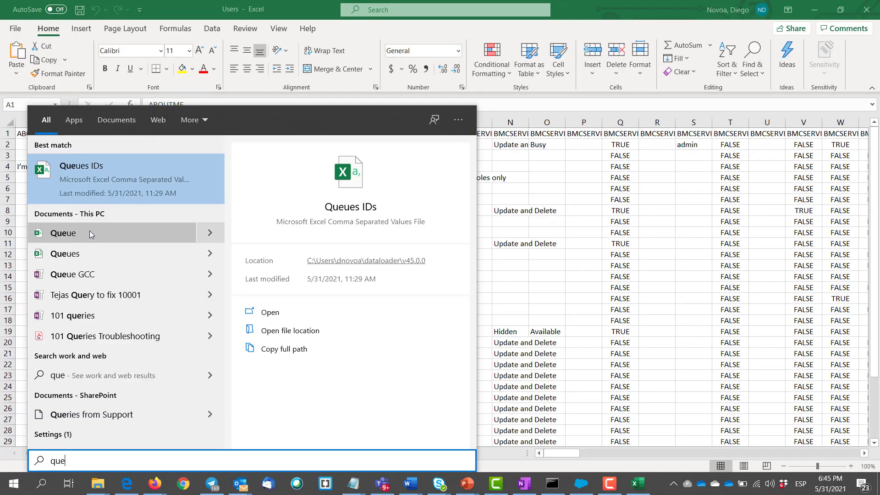
{"action": "key", "text": "Escape"}
{"action": "key", "text": "super"}
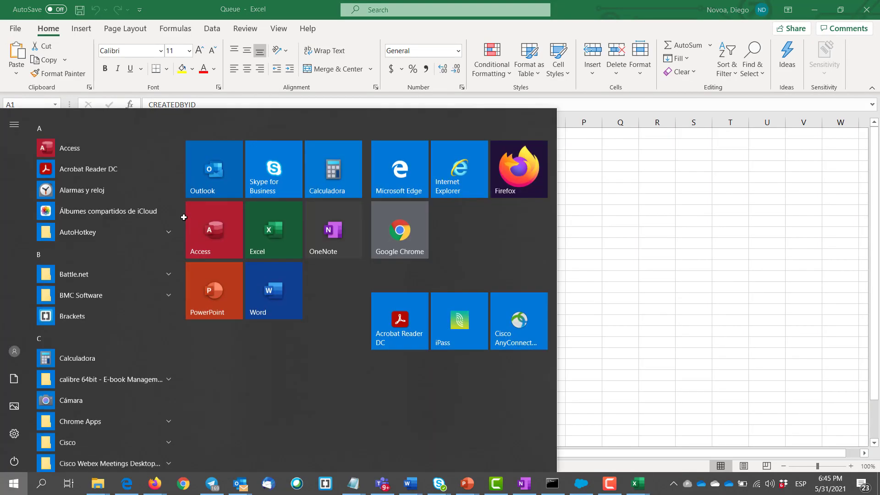
{"action": "type", "text": "memb"}
{"action": "left_click", "coordinate": [184, 217]}
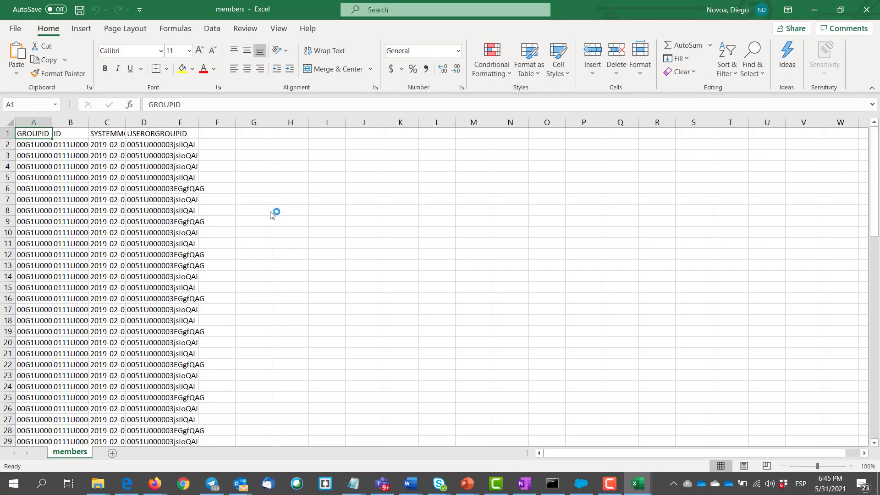
{"action": "left_click", "coordinate": [272, 214]}
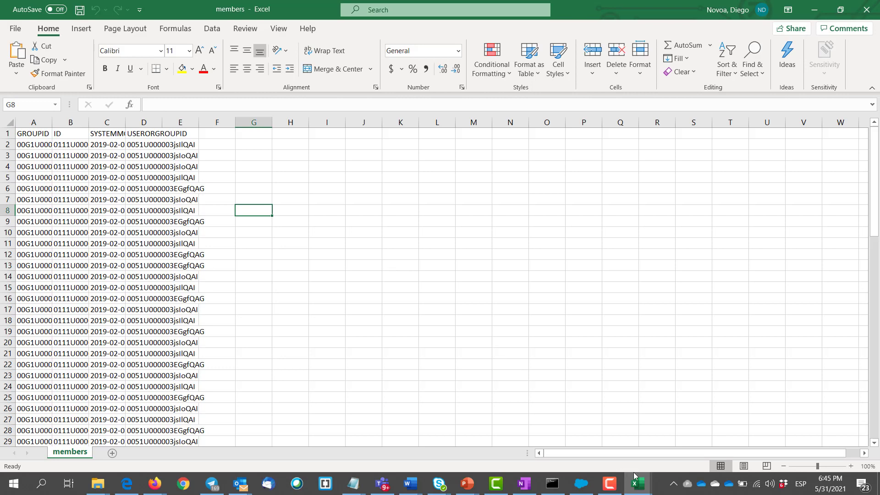
Step: Switch to the Queue workbook and check the queue ID and NAME column values
{"action": "mouse_move", "coordinate": [637, 481]}
{"action": "left_click", "coordinate": [640, 441]}
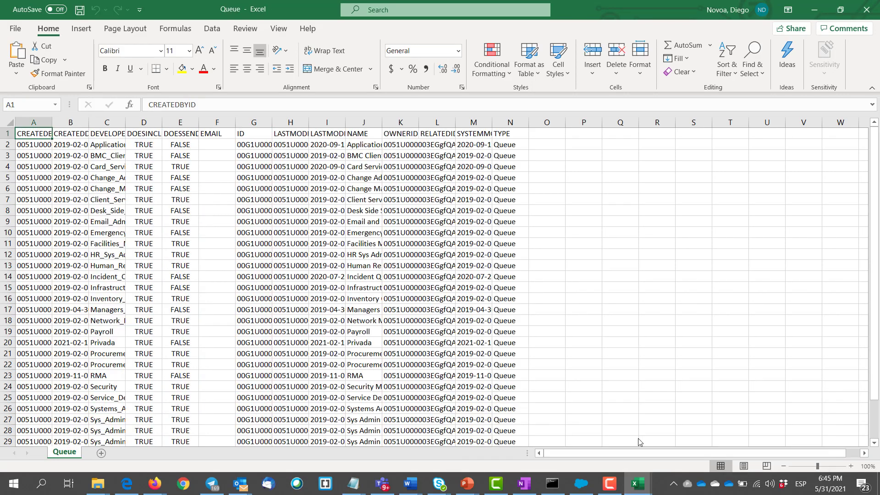
{"action": "left_click", "coordinate": [421, 289]}
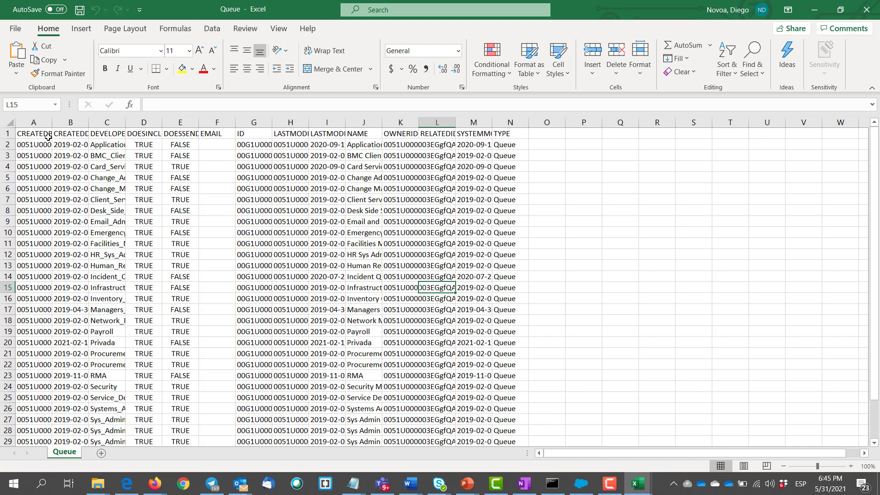
{"action": "left_click", "coordinate": [243, 153]}
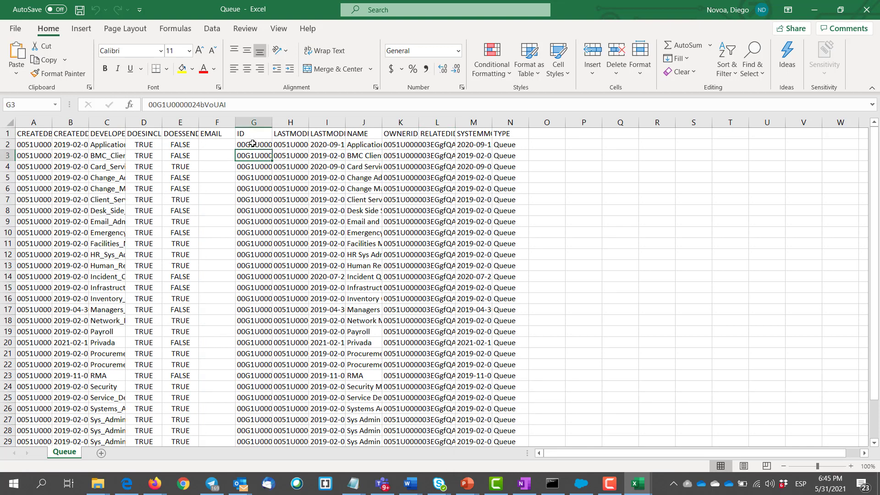
{"action": "left_click", "coordinate": [364, 145]}
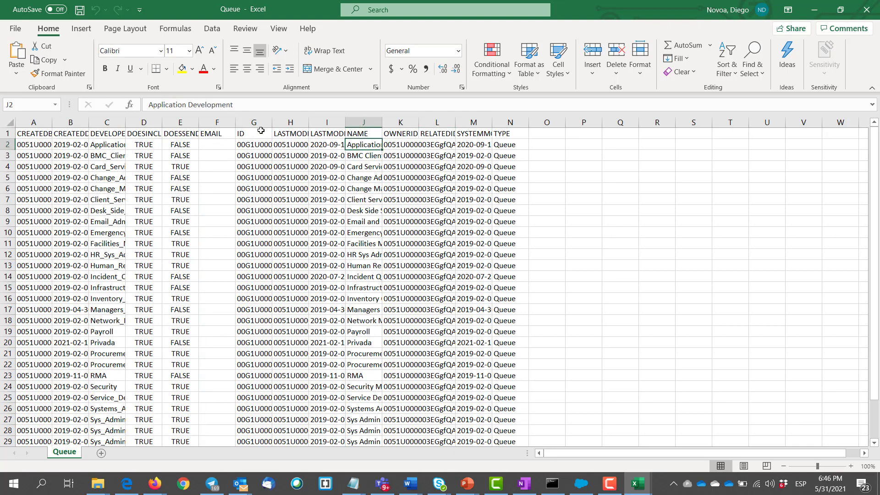
Step: Delete the six columns before ID, both LASTMODIFIED columns, and OWNERID through TYPE
{"action": "left_click_drag", "start_coordinate": [217, 122], "coordinate": [3, 125]}
{"action": "key", "text": "ctrl+minus"}
{"action": "left_click", "coordinate": [79, 200]}
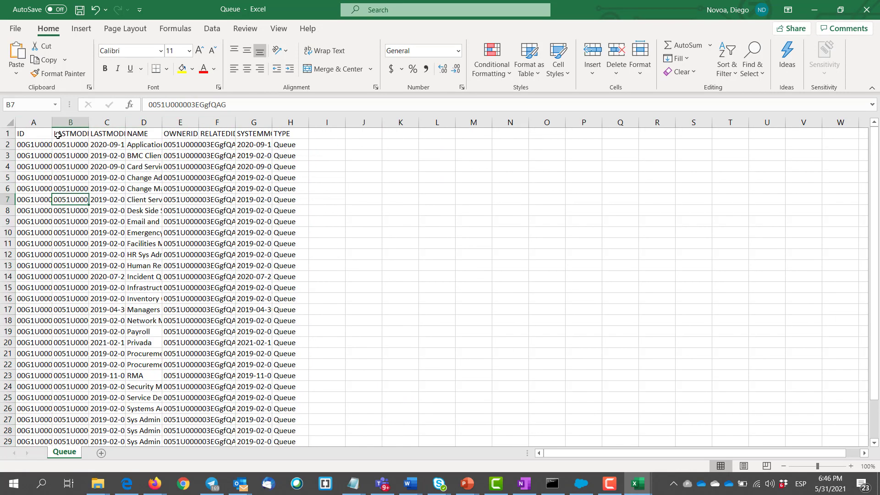
{"action": "left_click_drag", "start_coordinate": [68, 122], "coordinate": [216, 122]}
{"action": "key", "text": "ctrl+minus"}
{"action": "left_click", "coordinate": [183, 166]}
{"action": "key", "text": "ctrl+minus"}
{"action": "left_click", "coordinate": [258, 187]}
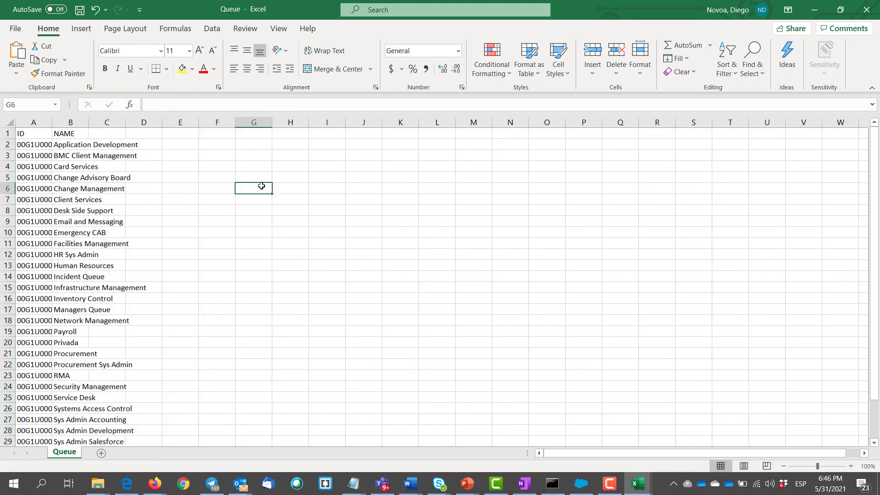
{"action": "left_click", "coordinate": [163, 155]}
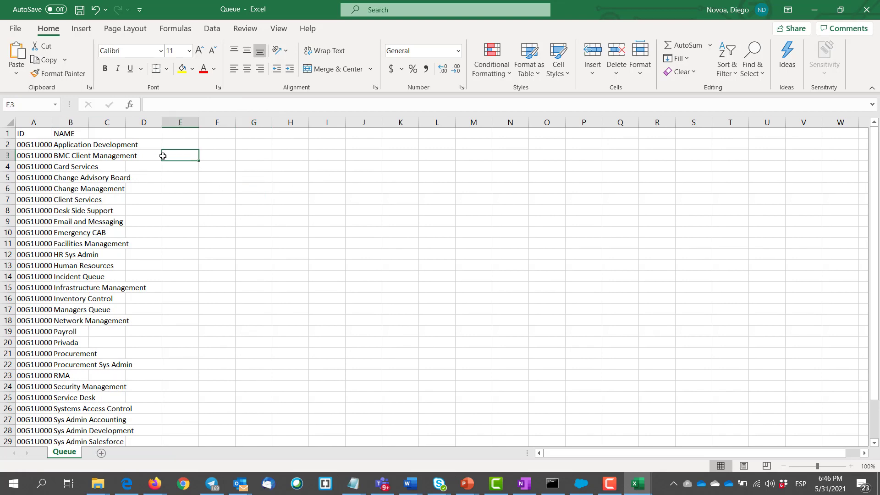
Step: Delete the ID and SYSTEMMODSTAMP columns from the members sheet, leaving GROUPID and USERORGROUPID
{"action": "left_click", "coordinate": [641, 485]}
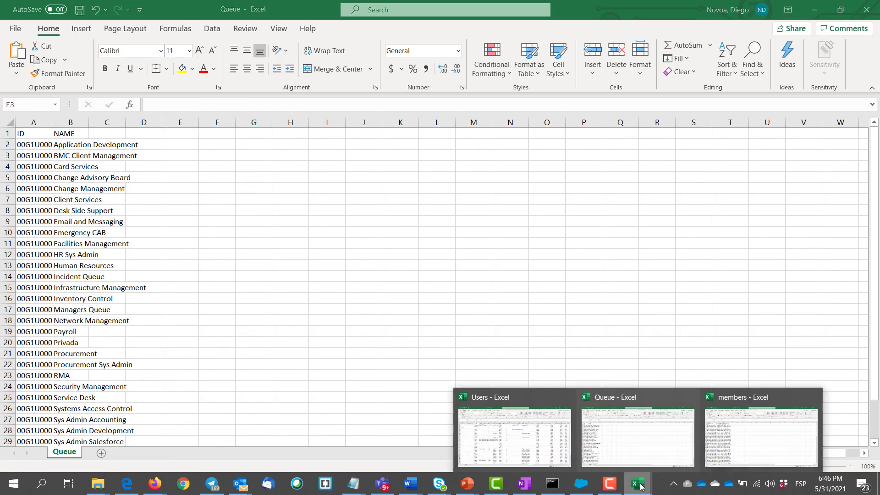
{"action": "left_click", "coordinate": [722, 433]}
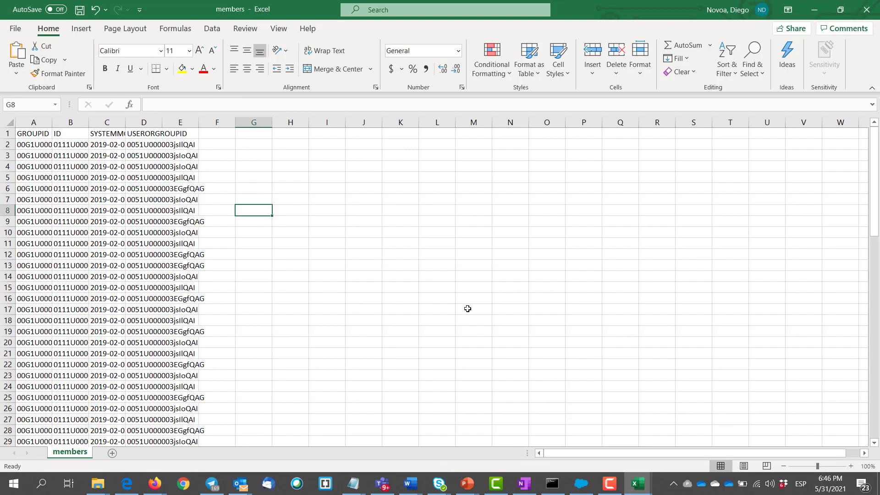
{"action": "left_click", "coordinate": [319, 245]}
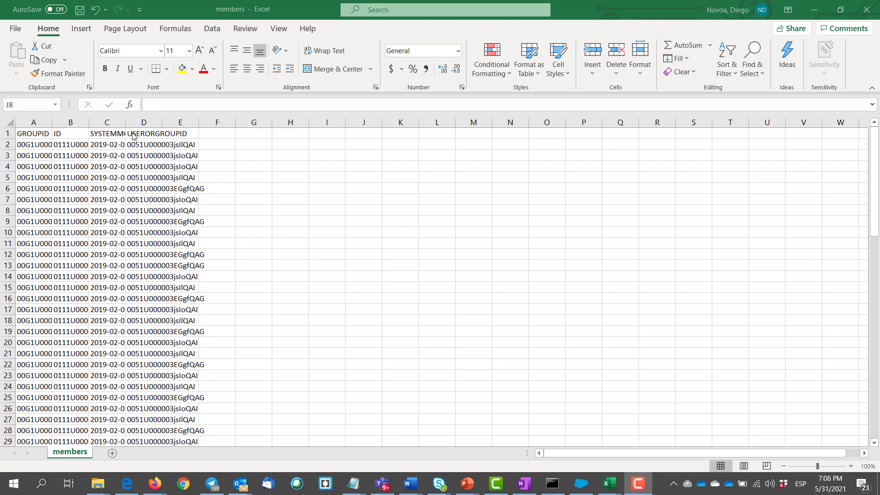
{"action": "left_click", "coordinate": [76, 120]}
{"action": "left_click", "coordinate": [76, 120]}
{"action": "key", "text": "ctrl+minus"}
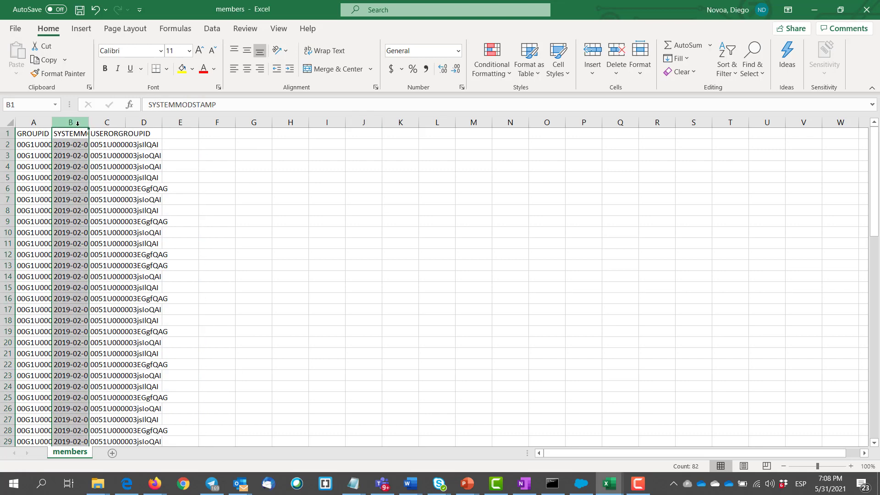
{"action": "key", "text": "ctrl+minus"}
{"action": "left_click", "coordinate": [189, 152]}
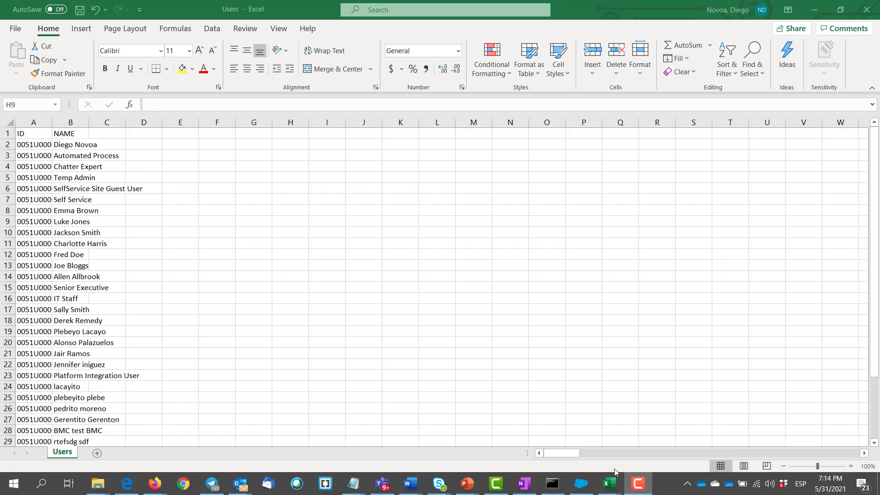
Step: Add the headers Queue in D1 and Name in E1 on the members sheet
{"action": "mouse_move", "coordinate": [615, 484]}
{"action": "left_click", "coordinate": [717, 433]}
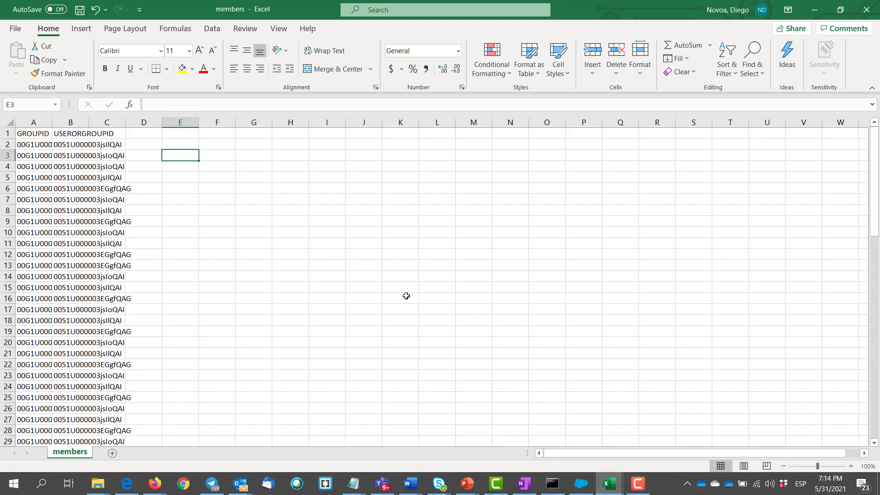
{"action": "left_click", "coordinate": [243, 238]}
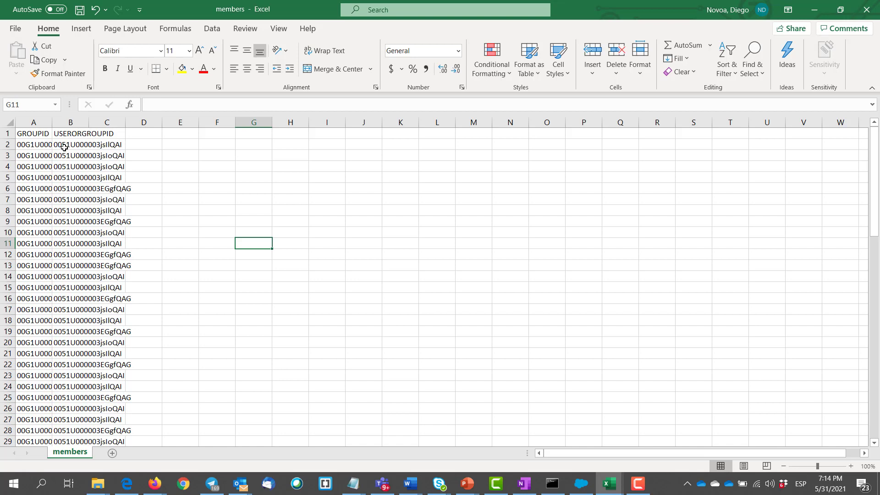
{"action": "left_click", "coordinate": [150, 133]}
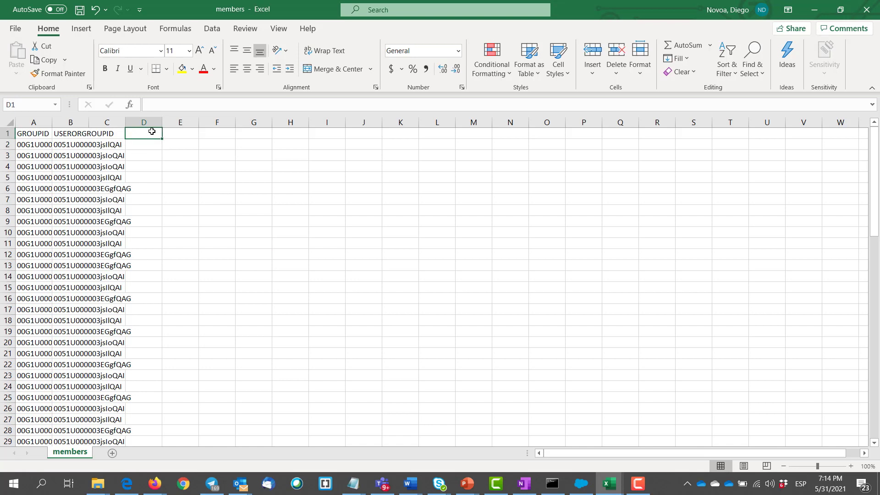
{"action": "type", "text": "Que"}
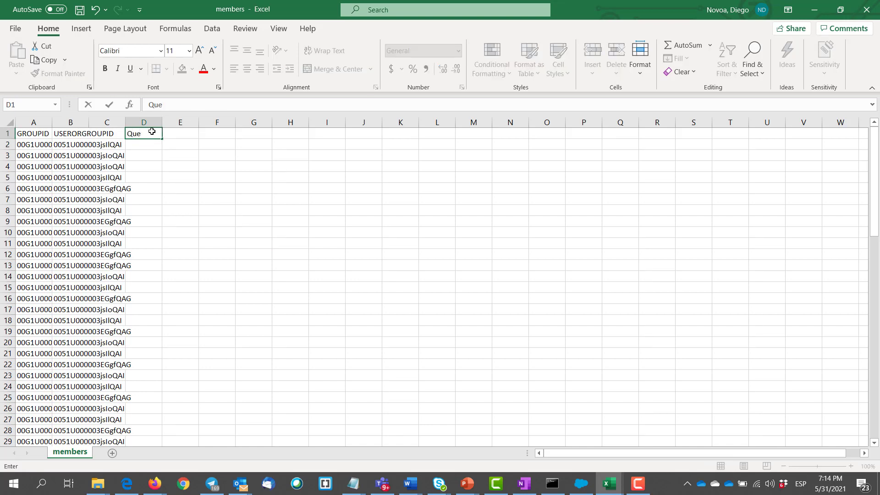
{"action": "type", "text": "ue"}
{"action": "key", "text": "Tab"}
{"action": "type", "text": "Name"}
{"action": "left_click", "coordinate": [188, 167]}
Step: Enter =VLOOKUP(A2,[Queue.csv]Queue!A$2:B$33,2,0) in D2 to return the queue name
{"action": "left_click", "coordinate": [141, 147]}
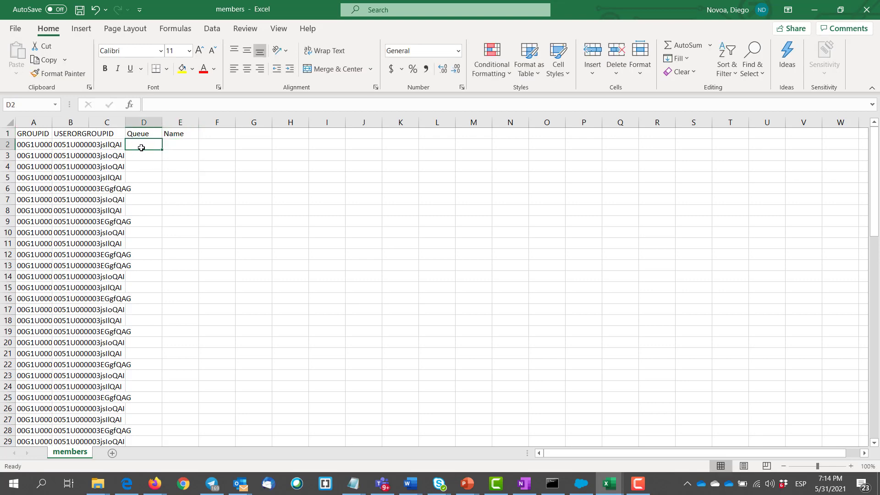
{"action": "type", "text": "="}
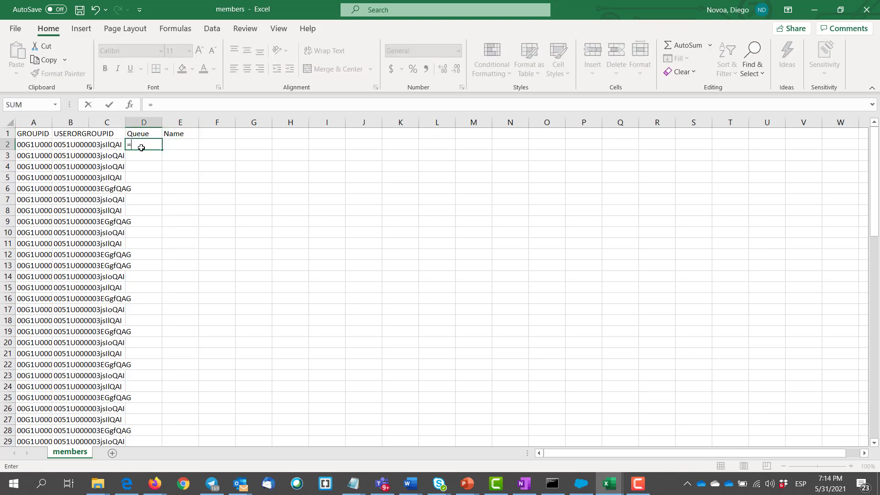
{"action": "type", "text": "vl"}
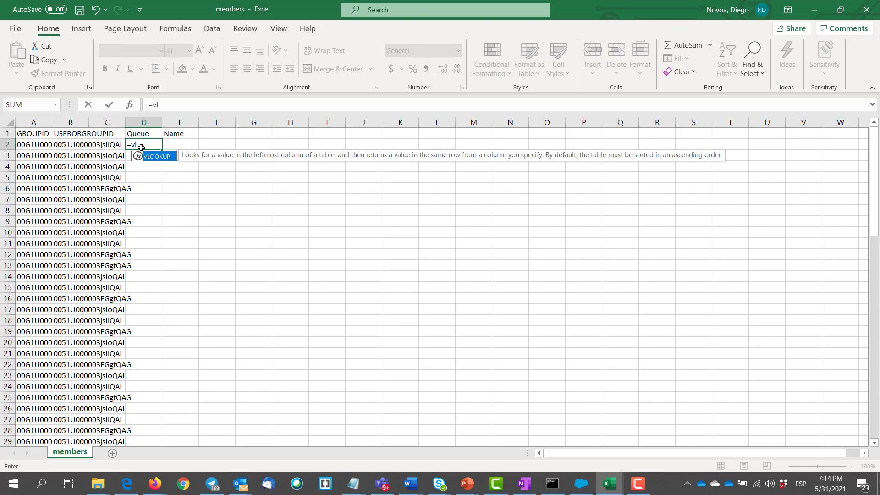
{"action": "key", "text": "Tab"}
{"action": "key", "text": "Left"}
{"action": "key", "text": "Left"}
{"action": "key", "text": "Left"}
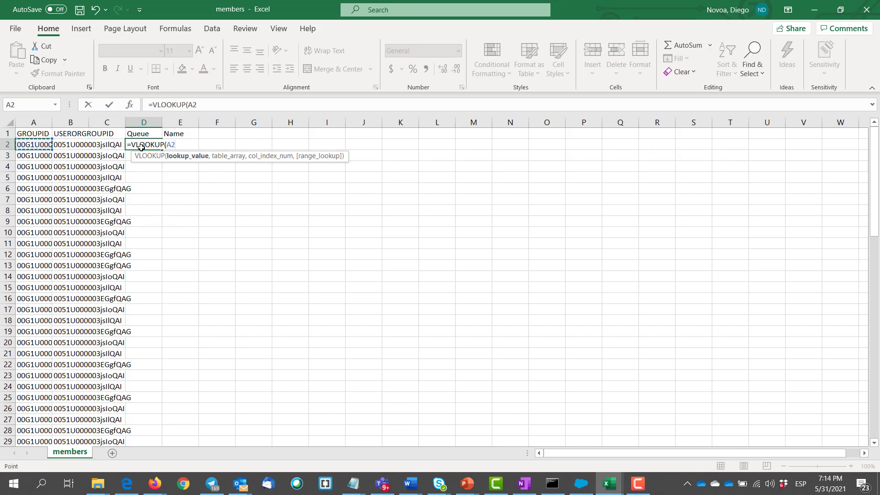
{"action": "type", "text": ","}
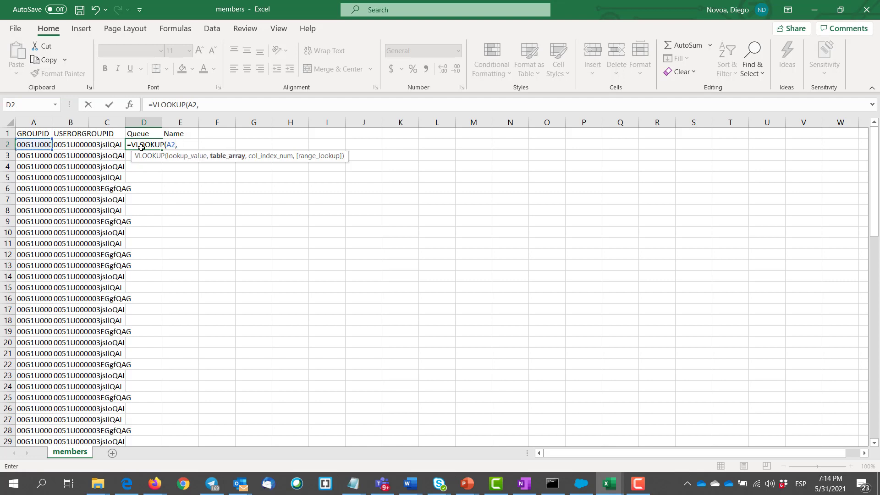
{"action": "key", "text": "ctrl+Tab"}
{"action": "left_click", "coordinate": [32, 146]}
{"action": "left_click_drag", "start_coordinate": [32, 146], "coordinate": [85, 443]}
{"action": "key", "text": "F4"}
{"action": "type", "text": ",2,0"}
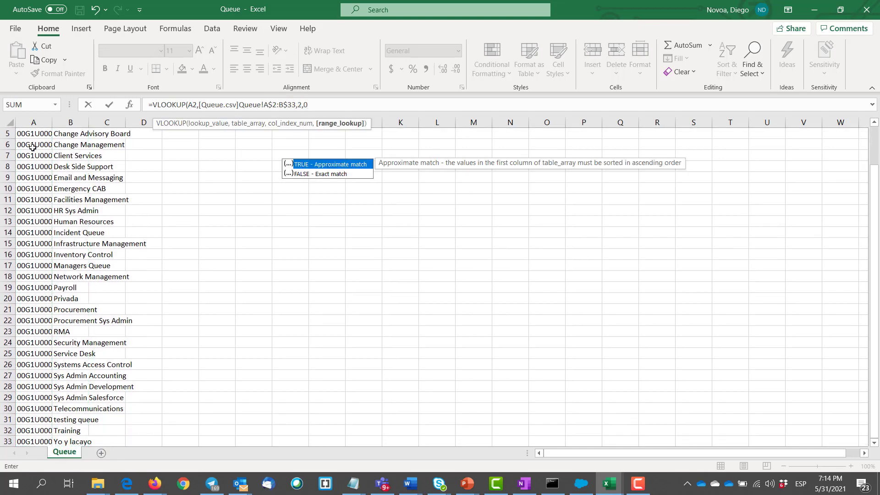
{"action": "key", "text": "Return"}
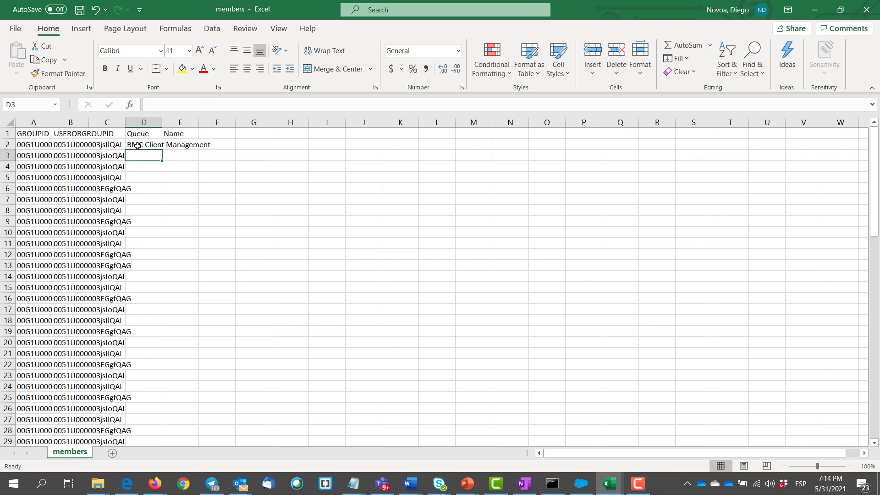
Step: Enter a VLOOKUP in E2 returning the member name from Users.csv columns A:B by B2
{"action": "left_click", "coordinate": [171, 167]}
{"action": "key", "text": "Up"}
{"action": "key", "text": "Up"}
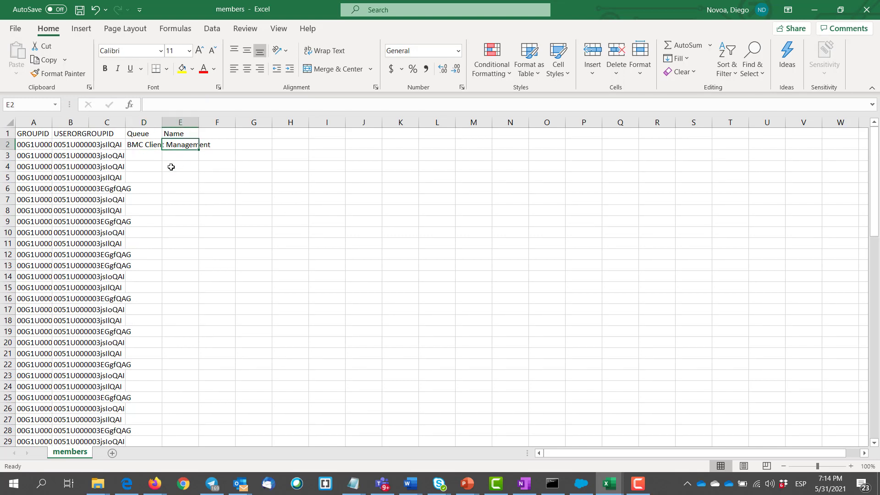
{"action": "type", "text": "=vl"}
{"action": "key", "text": "Tab"}
{"action": "key", "text": "Left"}
{"action": "key", "text": "Left"}
{"action": "key", "text": "Left"}
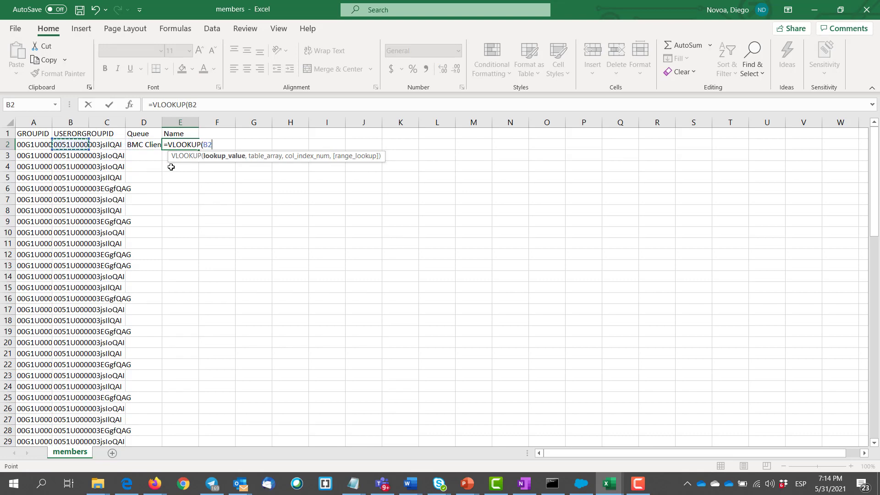
{"action": "type", "text": ","}
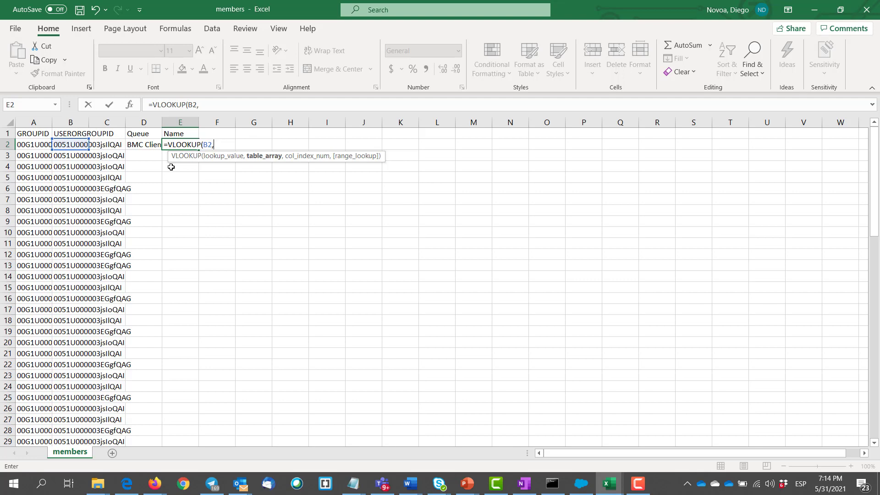
{"action": "key", "text": "ctrl+Tab"}
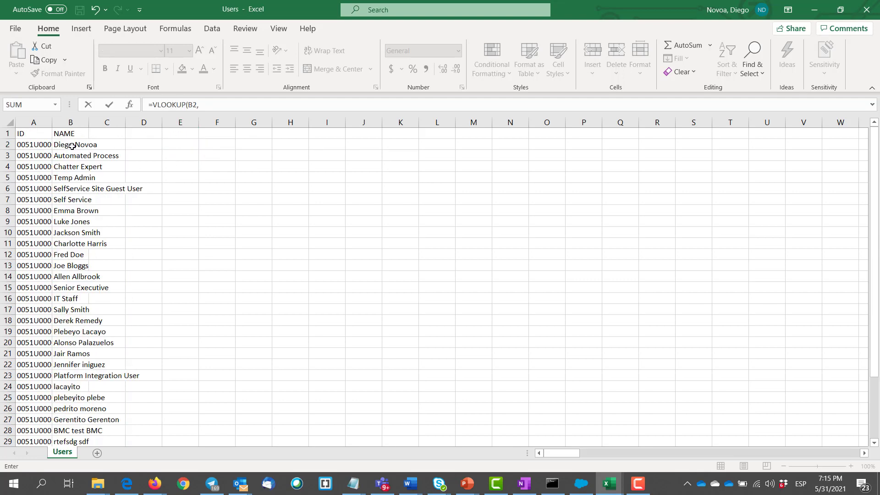
{"action": "left_click_drag", "start_coordinate": [41, 145], "coordinate": [40, 146]}
{"action": "key", "text": "ctrl+shift+Down"}
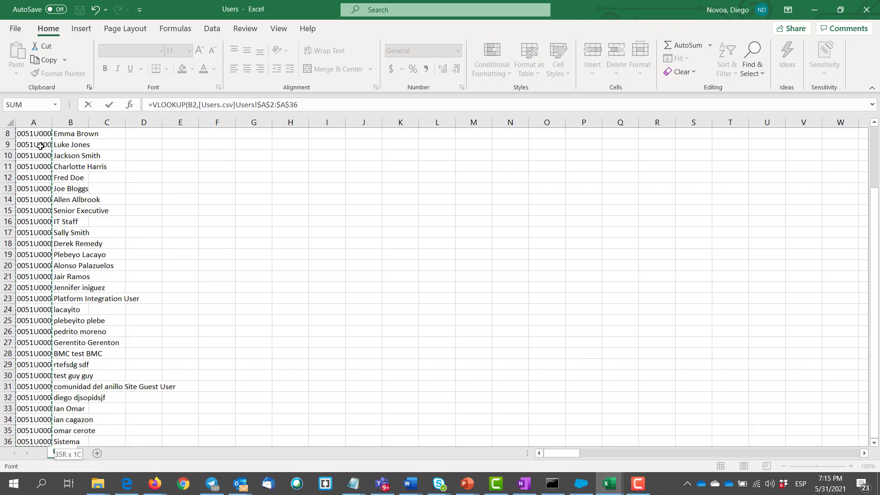
{"action": "key", "text": "ctrl+shift+Right"}
{"action": "type", "text": ",2,"}
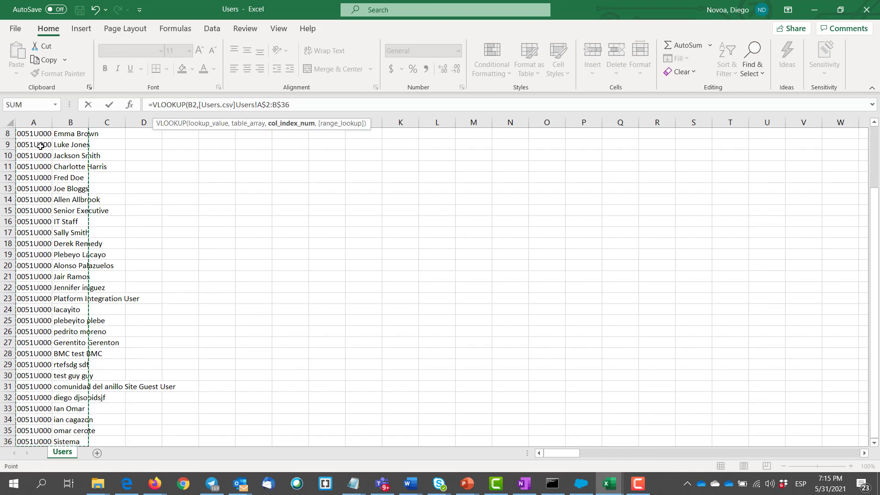
{"action": "key", "text": "Return"}
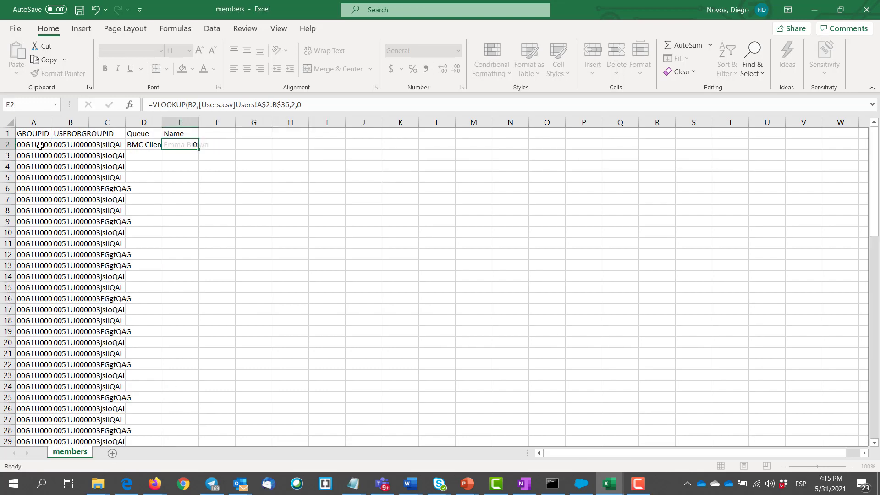
Step: Copy the D2:E2 lookup formulas down through row 82
{"action": "left_click", "coordinate": [138, 144]}
{"action": "key", "text": "shift+Right"}
{"action": "key", "text": "ctrl+c"}
{"action": "key", "text": "Left"}
{"action": "key", "text": "Left"}
{"action": "key", "text": "ctrl+Down"}
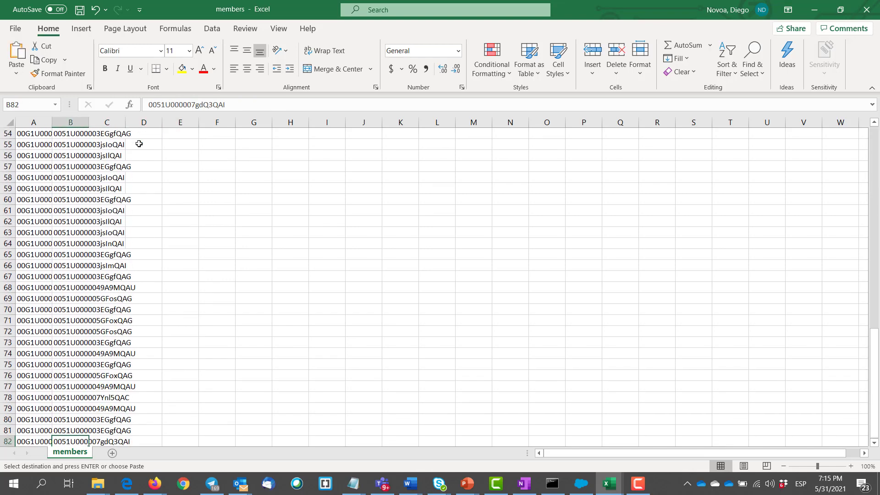
{"action": "key", "text": "Right"}
{"action": "key", "text": "Right"}
{"action": "key", "text": "shift+Right"}
{"action": "key", "text": "ctrl+shift+Up"}
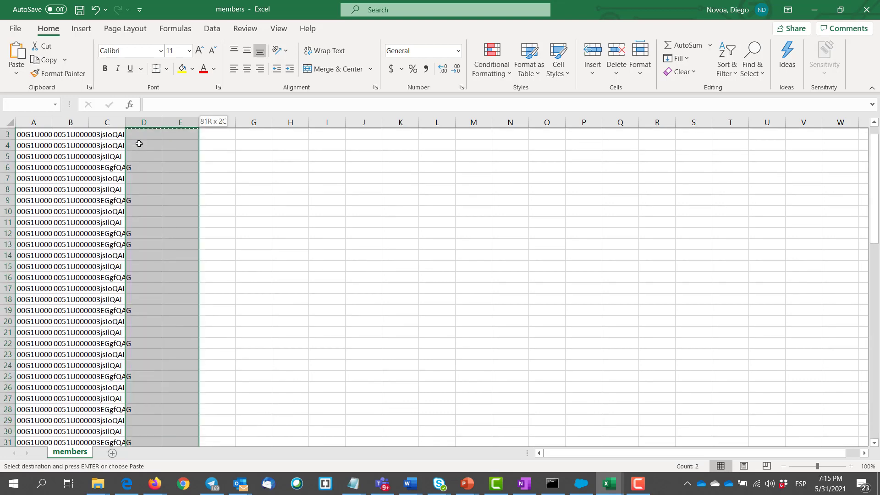
{"action": "key", "text": "ctrl+v"}
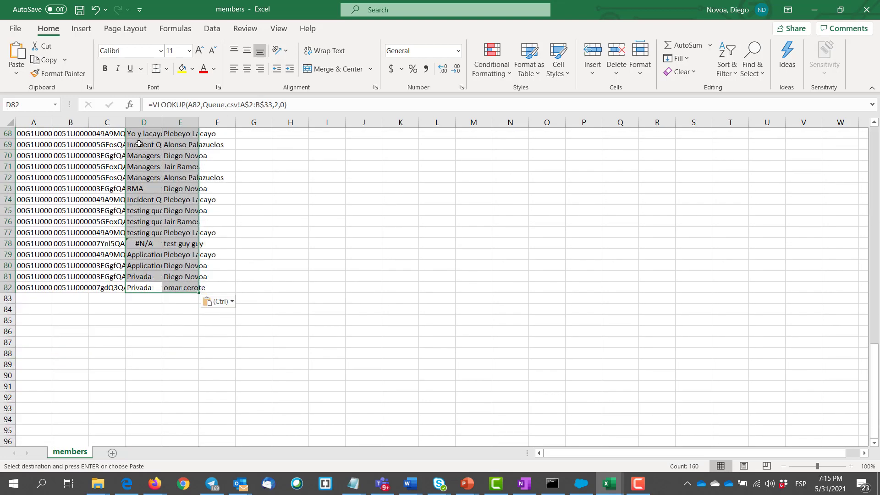
Step: Widen columns D and E to show the full queue and member names
{"action": "left_click", "coordinate": [204, 201]}
{"action": "key", "text": "ctrl+Up"}
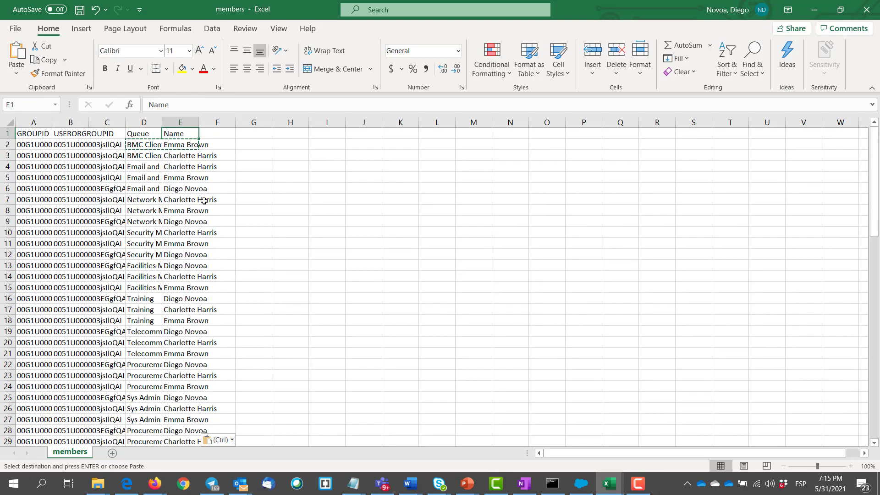
{"action": "key", "text": "Down"}
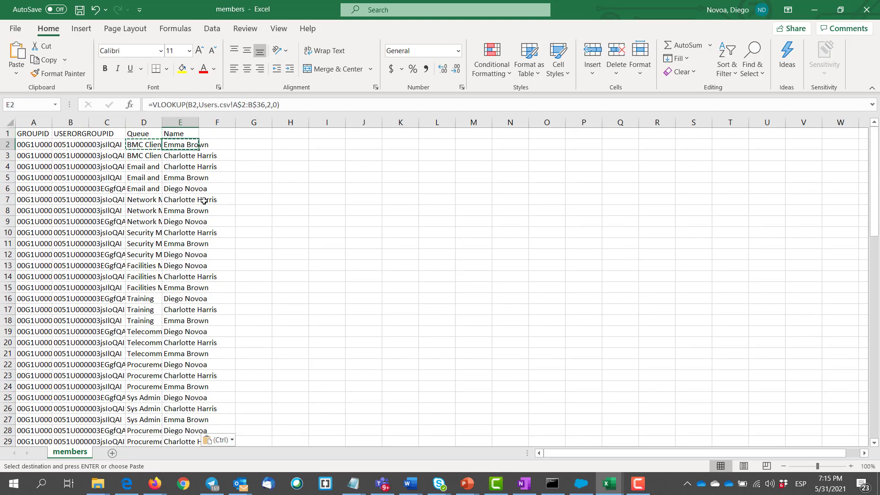
{"action": "double_click", "coordinate": [163, 124]}
{"action": "left_click_drag", "start_coordinate": [252, 122], "coordinate": [280, 122]}
{"action": "key", "text": "alt+n"}
{"action": "left_click", "coordinate": [114, 123]}
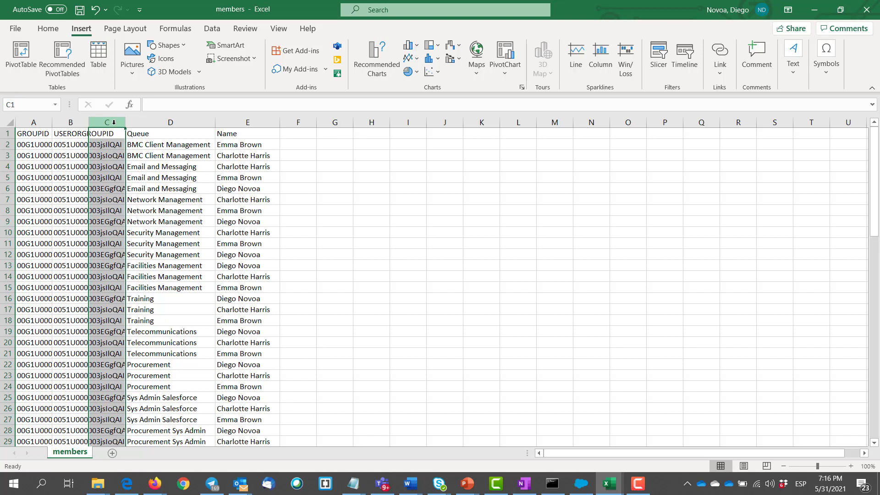
Step: Delete column C and build a new-sheet PivotTable with Queue then Name as row fields
{"action": "key", "text": "ctrl+minus"}
{"action": "left_click", "coordinate": [171, 165]}
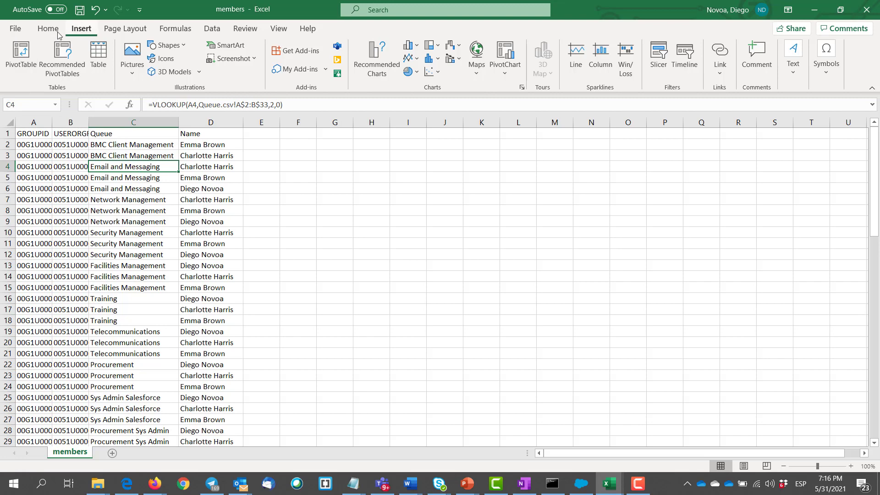
{"action": "left_click", "coordinate": [28, 52]}
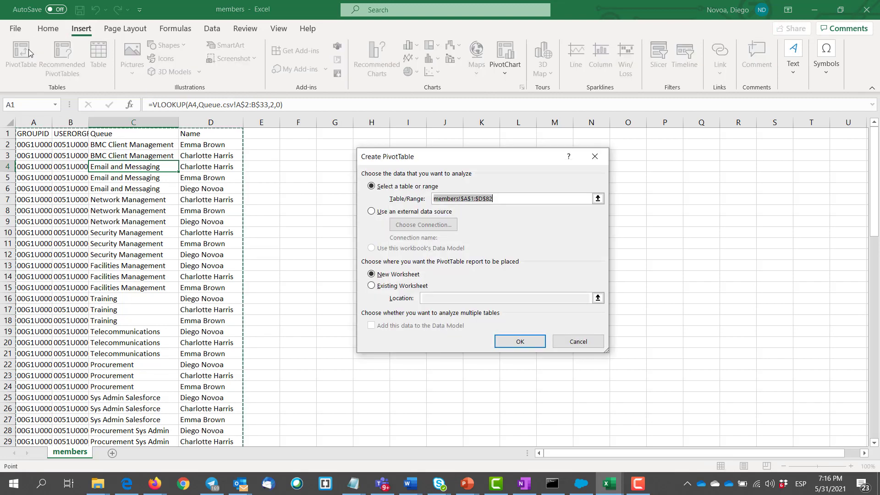
{"action": "left_click", "coordinate": [527, 346]}
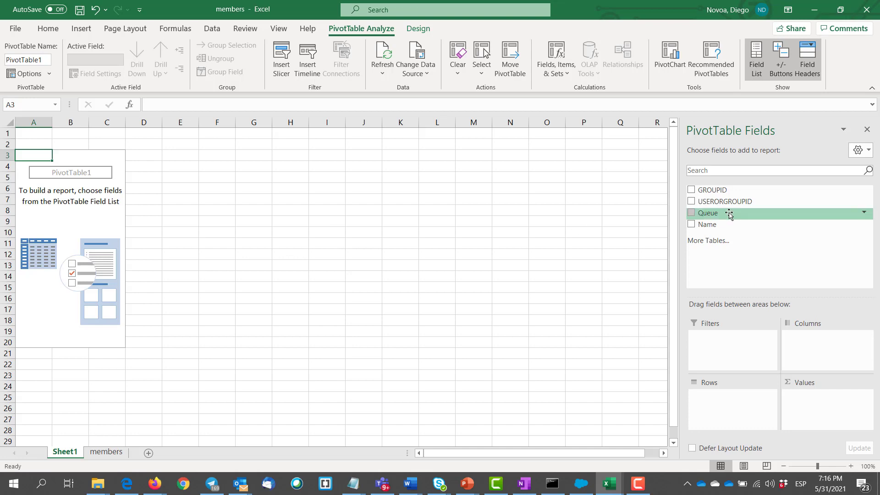
{"action": "left_click_drag", "start_coordinate": [722, 216], "coordinate": [718, 398]}
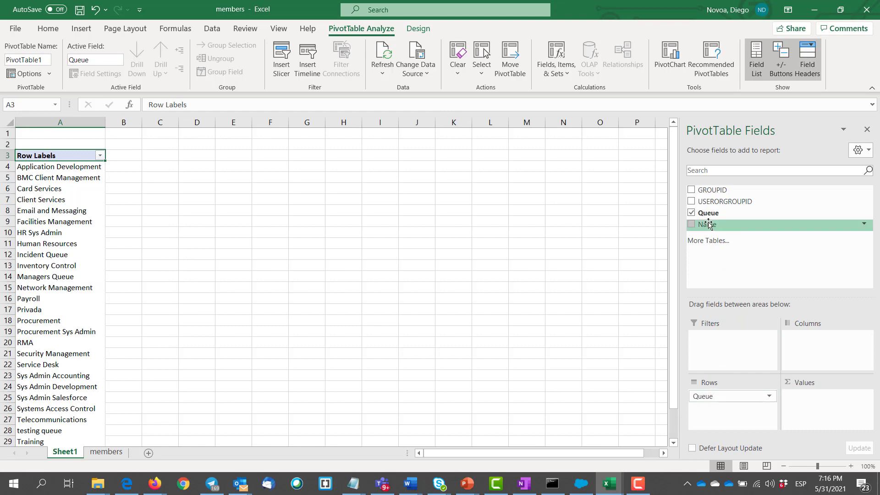
{"action": "left_click_drag", "start_coordinate": [723, 224], "coordinate": [713, 409]}
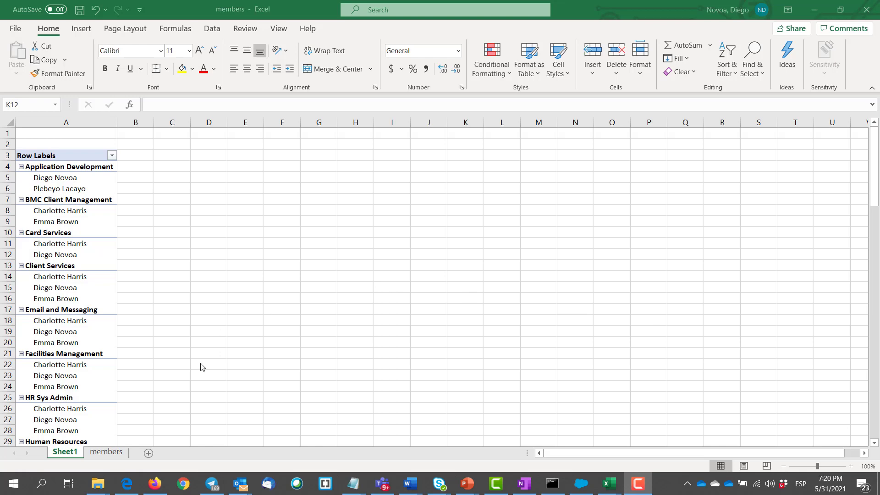
Step: Switch to Firefox showing the Trailblazer Community 'Reporting on Queues' idea
{"action": "key", "text": "alt+Tab"}
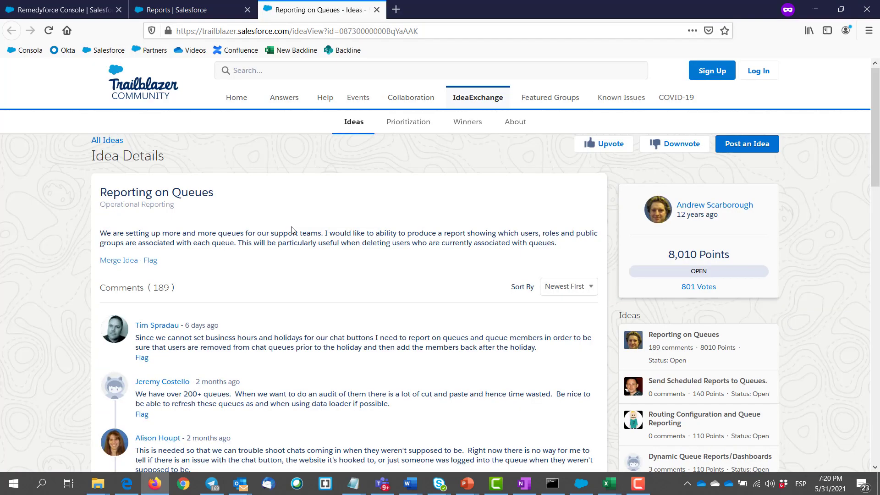